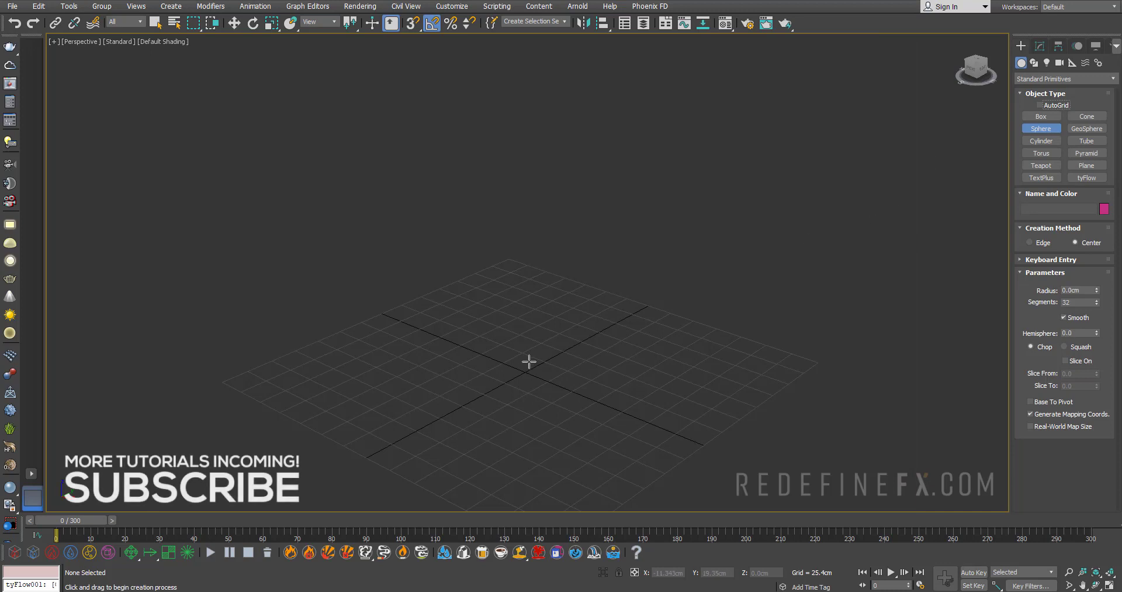
Create a sphere near the centre of the grid and raise it to about 49.7 cm in Z
{"action": "left_click_drag", "start_coordinate": [525, 366], "coordinate": [557, 380]}
{"action": "right_click", "coordinate": [558, 381]}
{"action": "key", "text": "w"}
{"action": "left_click_drag", "start_coordinate": [523, 338], "coordinate": [521, 285]}
{"action": "middle_click_drag", "start_coordinate": [521, 285], "coordinate": [561, 264], "text": "alt"}
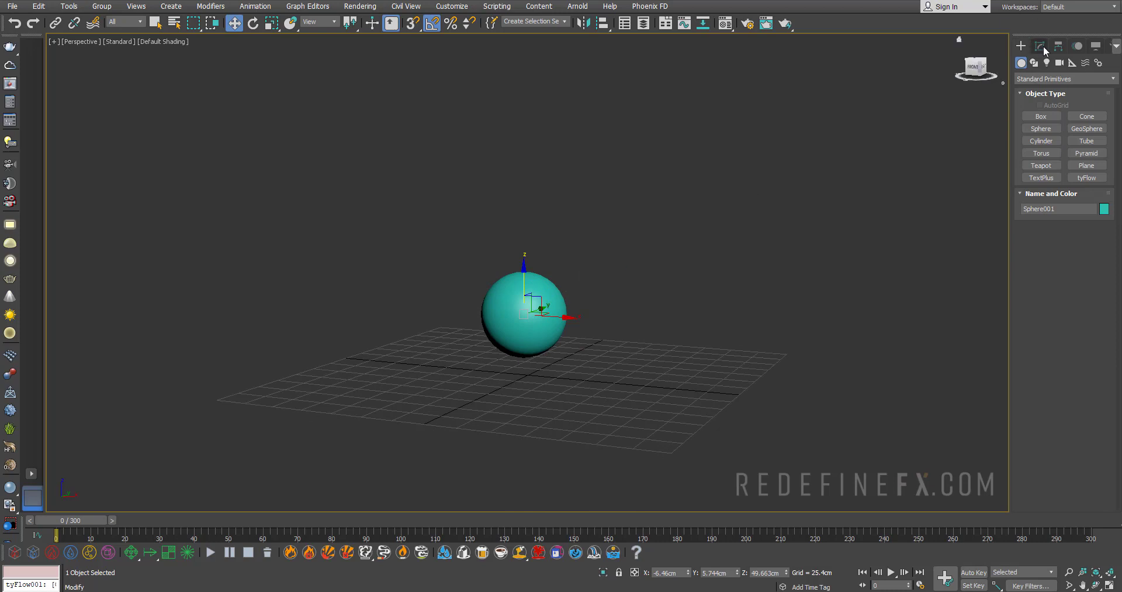
Place a tyFlow object on the grid beside the sphere, at about X 138 cm, Y 106 cm, and open its editor
{"action": "left_click", "coordinate": [1087, 177]}
{"action": "left_click", "coordinate": [723, 363]}
{"action": "right_click", "coordinate": [828, 384]}
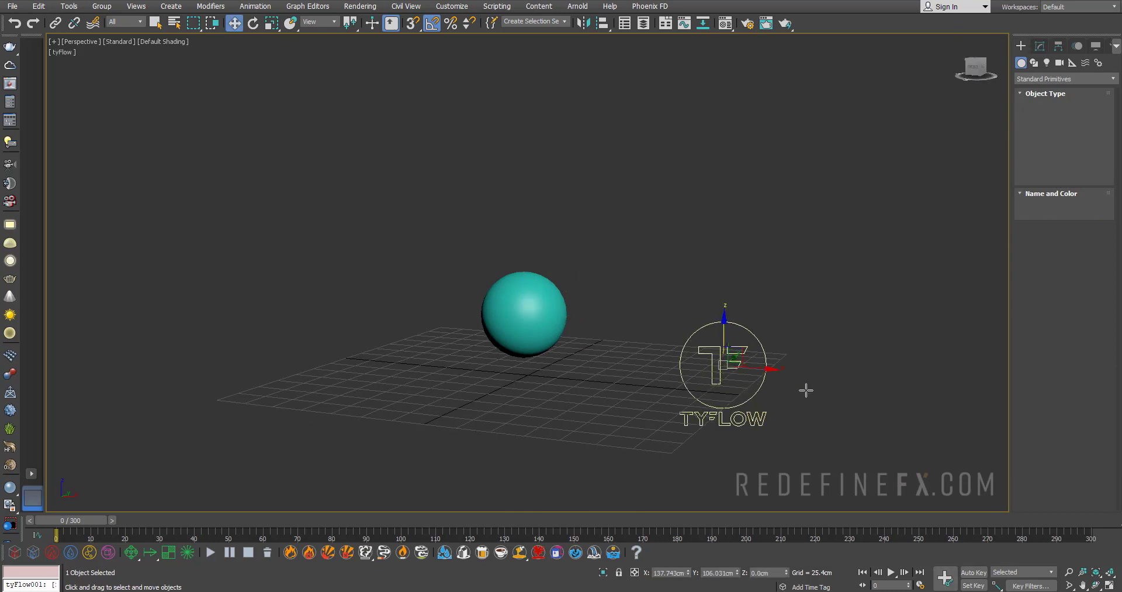
{"action": "left_click", "coordinate": [1040, 46]}
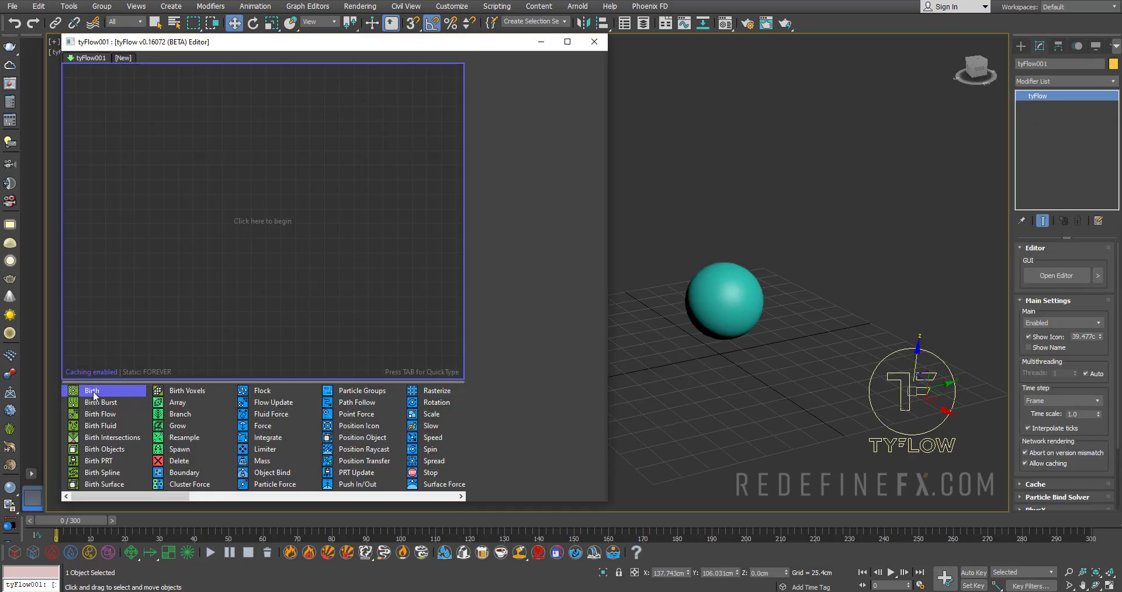
Add a Birth operator as a new event in the flow, with End set to 1 and Total set to 3
{"action": "left_click_drag", "start_coordinate": [94, 396], "coordinate": [123, 231]}
{"action": "double_click", "coordinate": [574, 93]}
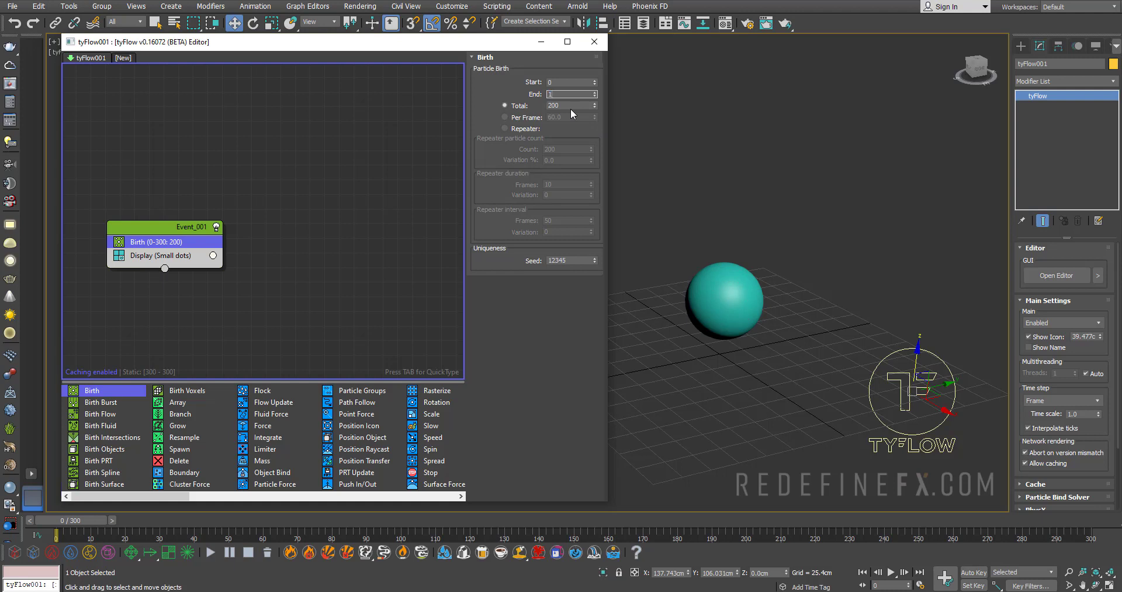
{"action": "key", "text": "Return"}
{"action": "double_click", "coordinate": [579, 106]}
Switch to the media player, examine the reference clip golden vein01.mp4, and minimize the player
{"action": "key", "text": "alt+Tab"}
{"action": "key", "text": "space"}
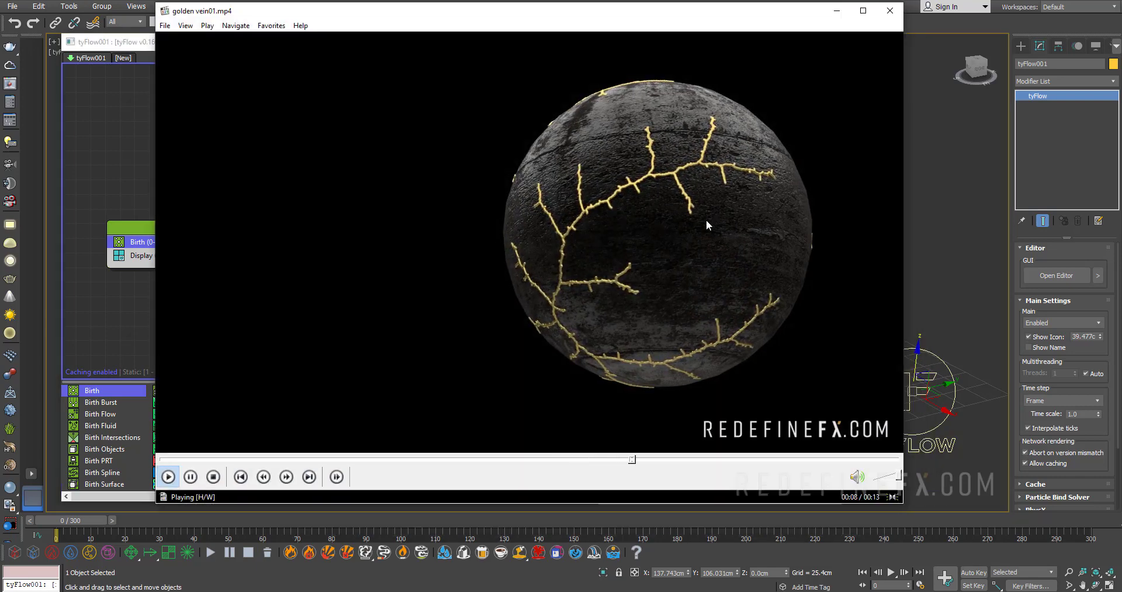
{"action": "key", "text": "space"}
{"action": "left_click", "coordinate": [840, 10]}
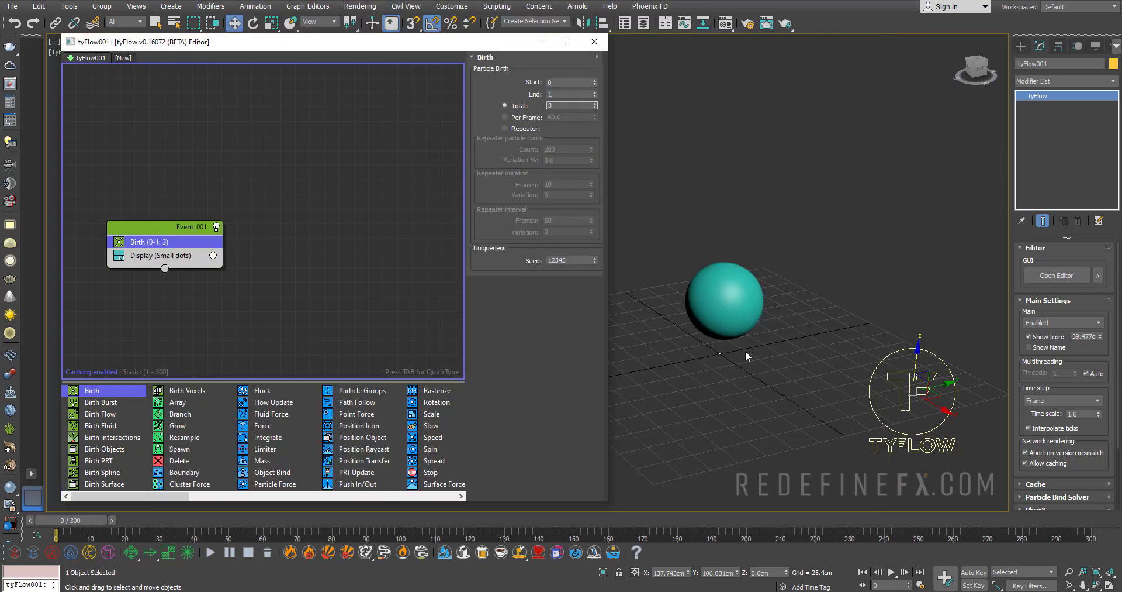
Add a Position Object operator below Birth and pick the sphere as its emitter object
{"action": "scroll", "coordinate": [723, 356], "scroll_direction": "up", "scroll_amount": 5}
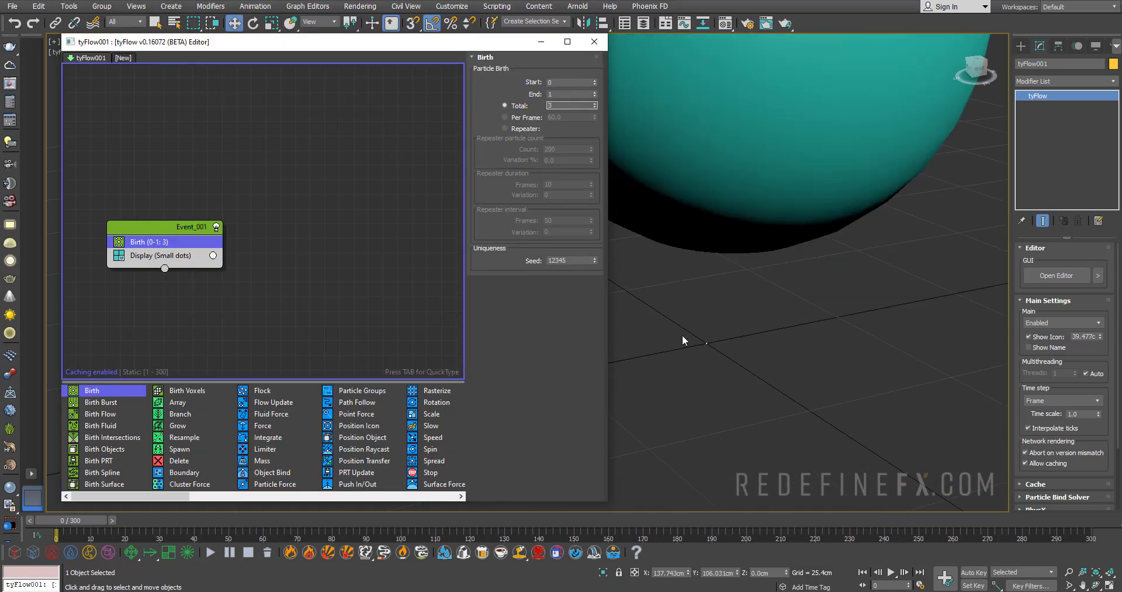
{"action": "scroll", "coordinate": [705, 336], "scroll_direction": "down", "scroll_amount": 5}
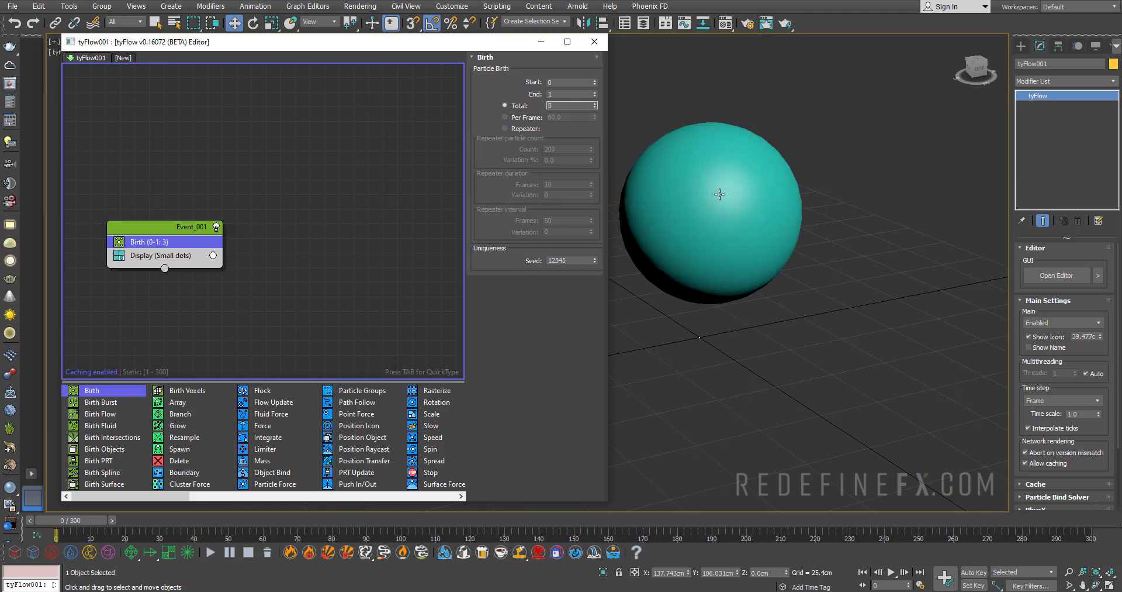
{"action": "scroll", "coordinate": [720, 194], "scroll_direction": "down", "scroll_amount": 3}
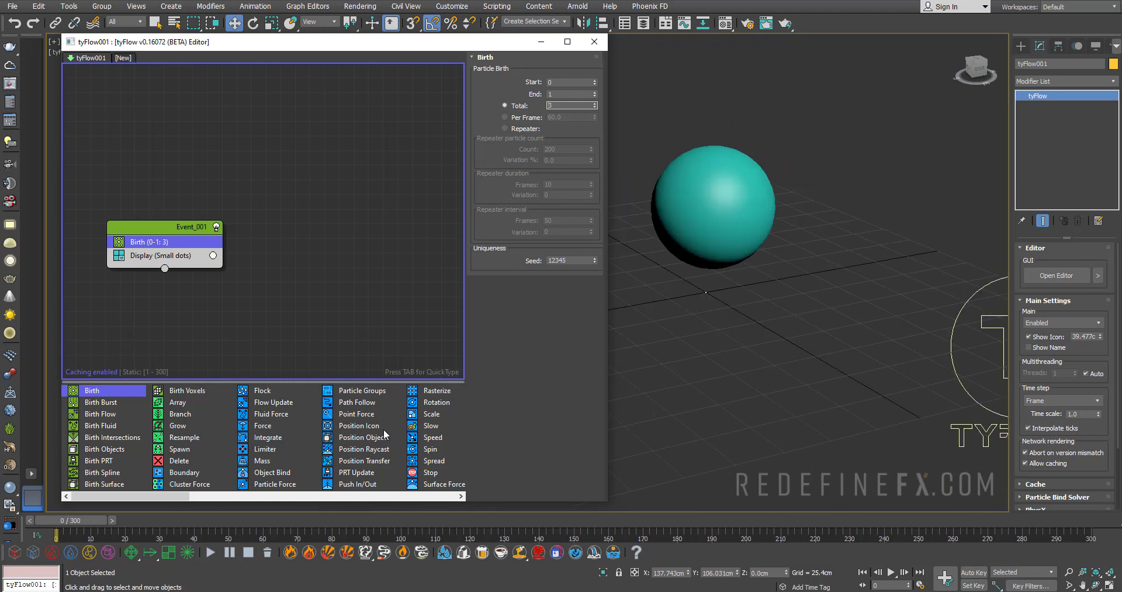
{"action": "left_click_drag", "start_coordinate": [371, 442], "coordinate": [166, 251]}
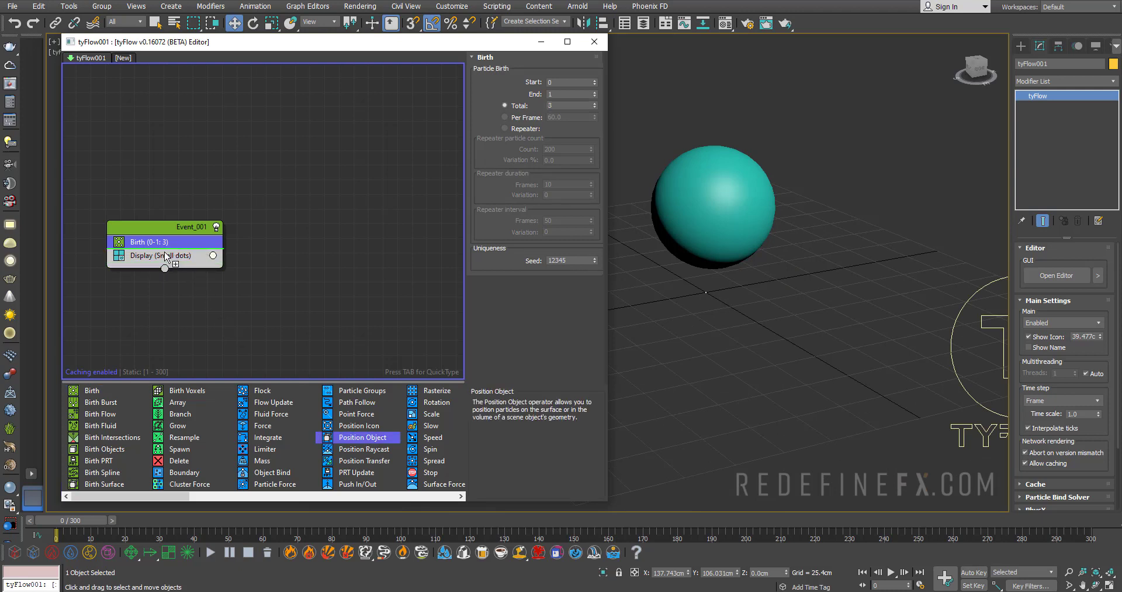
{"action": "left_click", "coordinate": [514, 188]}
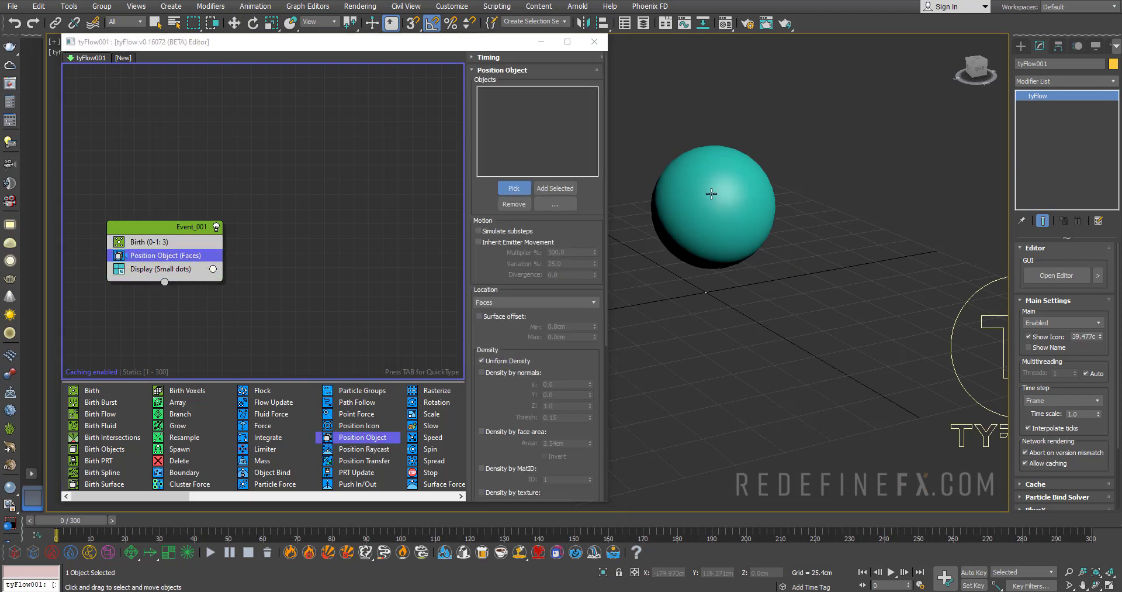
{"action": "left_click", "coordinate": [712, 193]}
Add a Grow operator to the event below Position Object
{"action": "middle_click_drag", "start_coordinate": [767, 179], "coordinate": [687, 190], "text": "alt"}
{"action": "middle_click_drag", "start_coordinate": [865, 175], "coordinate": [881, 230]}
{"action": "scroll", "coordinate": [708, 207], "scroll_direction": "up", "scroll_amount": 3}
{"action": "left_click_drag", "start_coordinate": [193, 430], "coordinate": [138, 269]}
Scrub the first frames of the animation and examine how the particles grow around the sphere
{"action": "middle_click_drag", "start_coordinate": [874, 282], "coordinate": [690, 288], "text": "alt"}
{"action": "left_click_drag", "start_coordinate": [81, 520], "coordinate": [177, 520]}
{"action": "key", "text": "Home"}
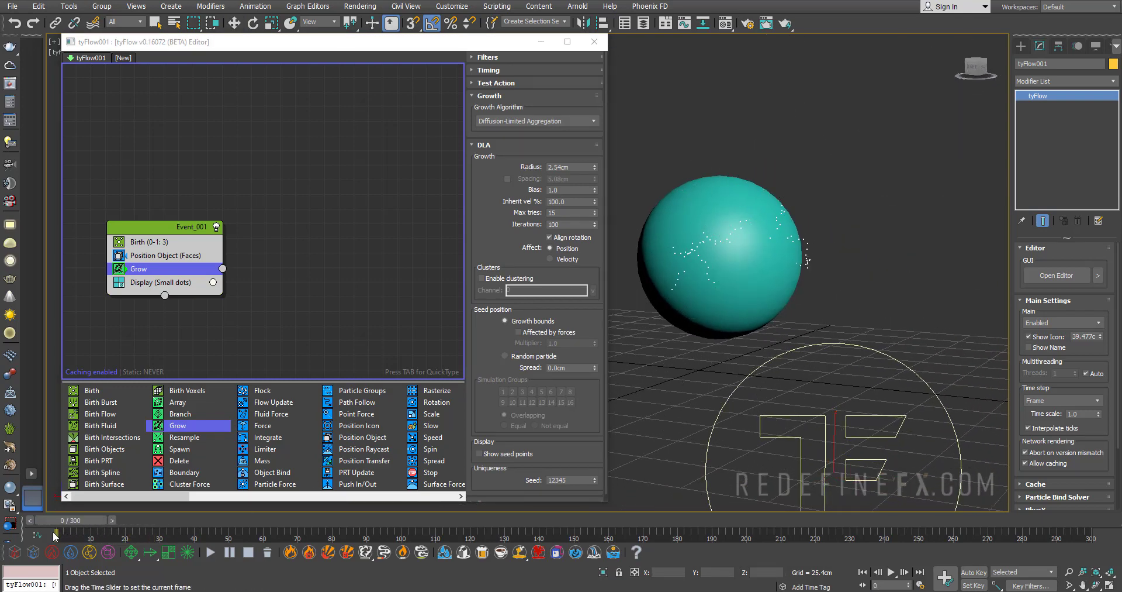
{"action": "left_click_drag", "start_coordinate": [98, 525], "coordinate": [62, 534]}
{"action": "middle_click_drag", "start_coordinate": [719, 152], "coordinate": [721, 225], "text": "alt"}
{"action": "scroll", "coordinate": [733, 144], "scroll_direction": "up", "scroll_amount": 2}
{"action": "middle_click_drag", "start_coordinate": [734, 145], "coordinate": [781, 304]}
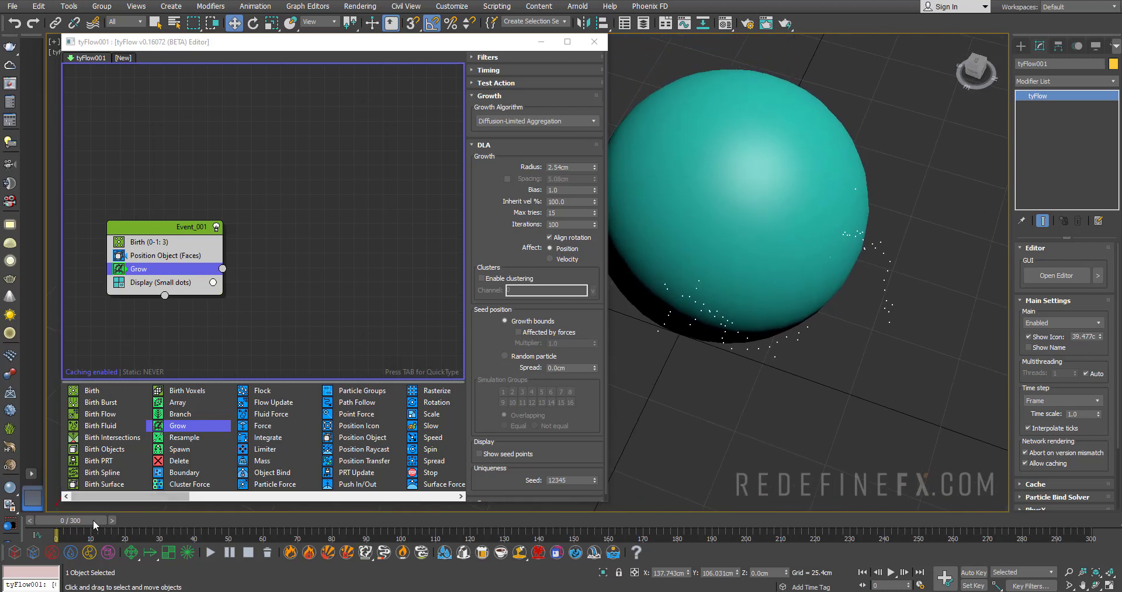
{"action": "left_click_drag", "start_coordinate": [93, 521], "coordinate": [64, 523]}
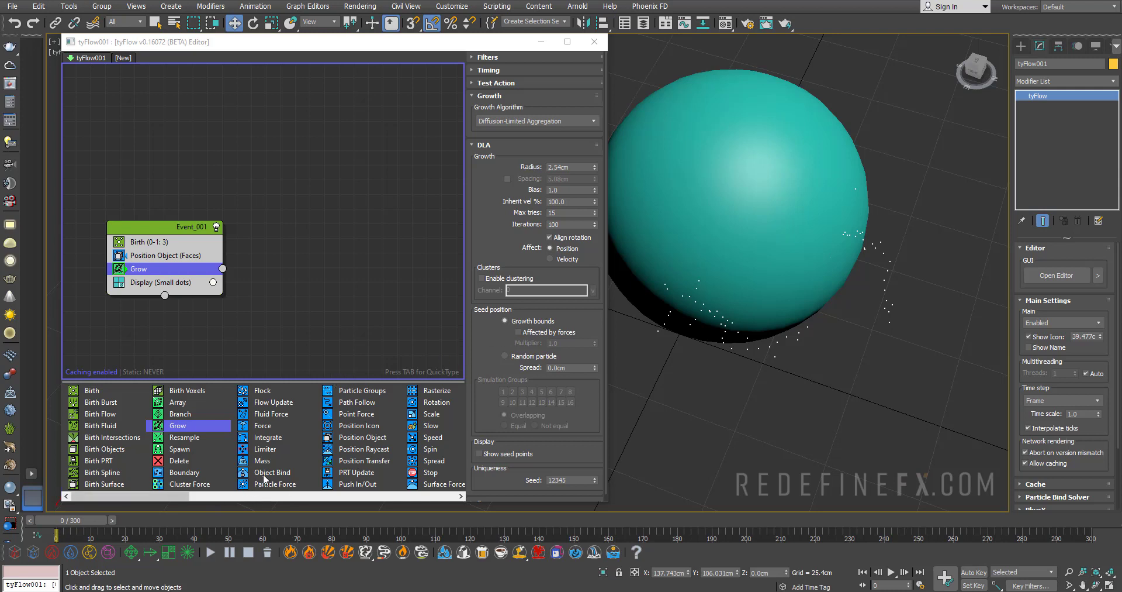
Add an Object Bind operator below Grow, bind it to the sphere, and enable Lock to Surface with Snap To Surface
{"action": "left_click_drag", "start_coordinate": [266, 472], "coordinate": [107, 280]}
{"action": "left_click", "coordinate": [514, 266]}
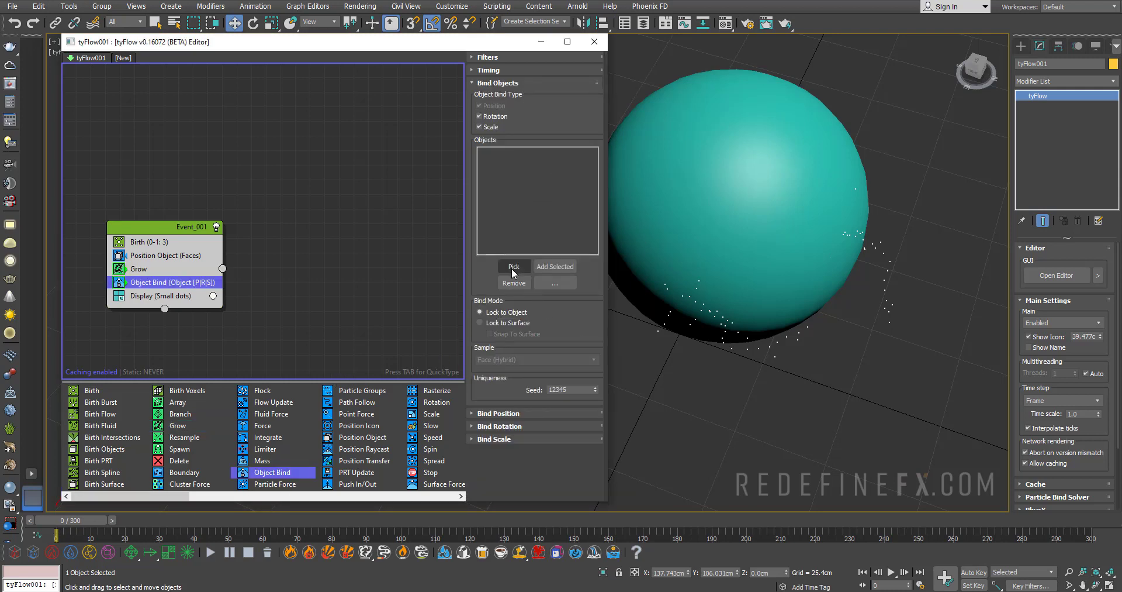
{"action": "left_click", "coordinate": [704, 214]}
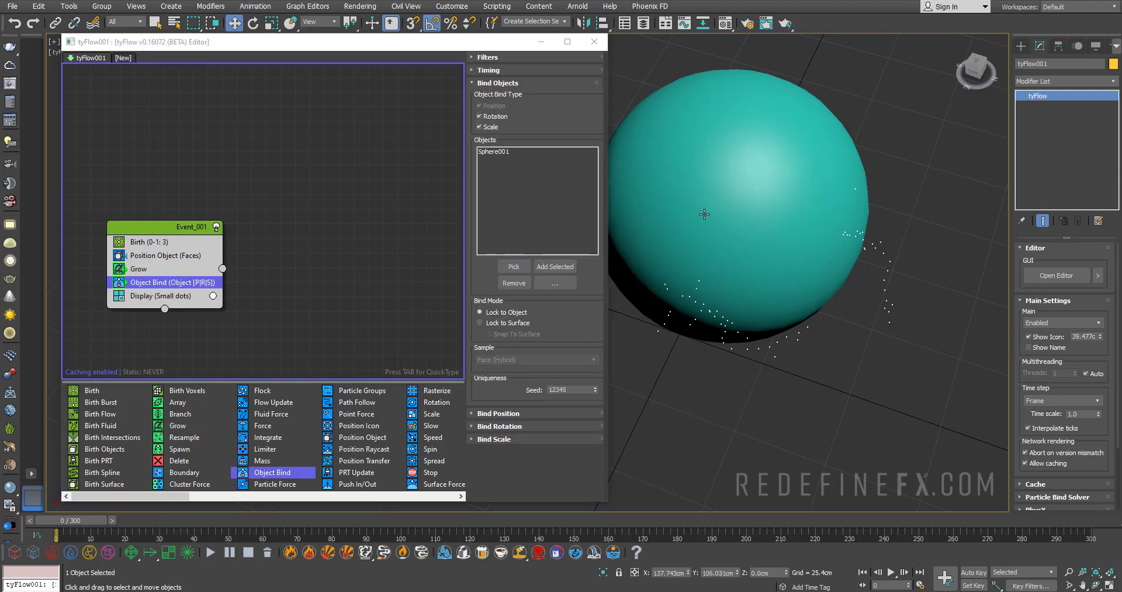
{"action": "left_click", "coordinate": [507, 323]}
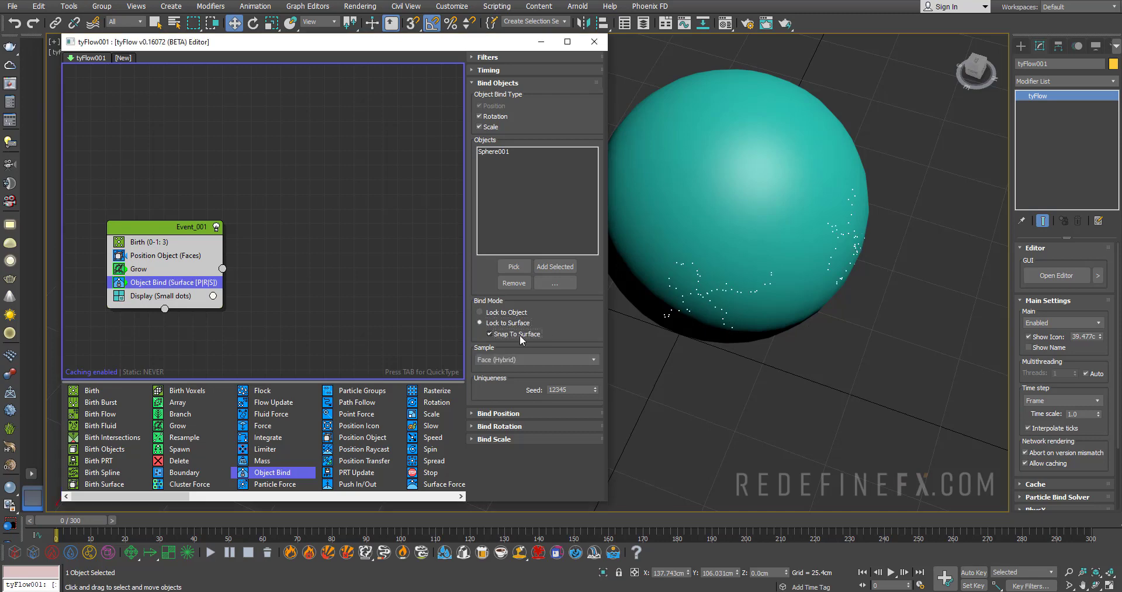
Examine at frame 52, from several angles and up close, how the grown particles spread over the sphere's surface
{"action": "middle_click_drag", "start_coordinate": [754, 252], "coordinate": [783, 204], "text": "alt"}
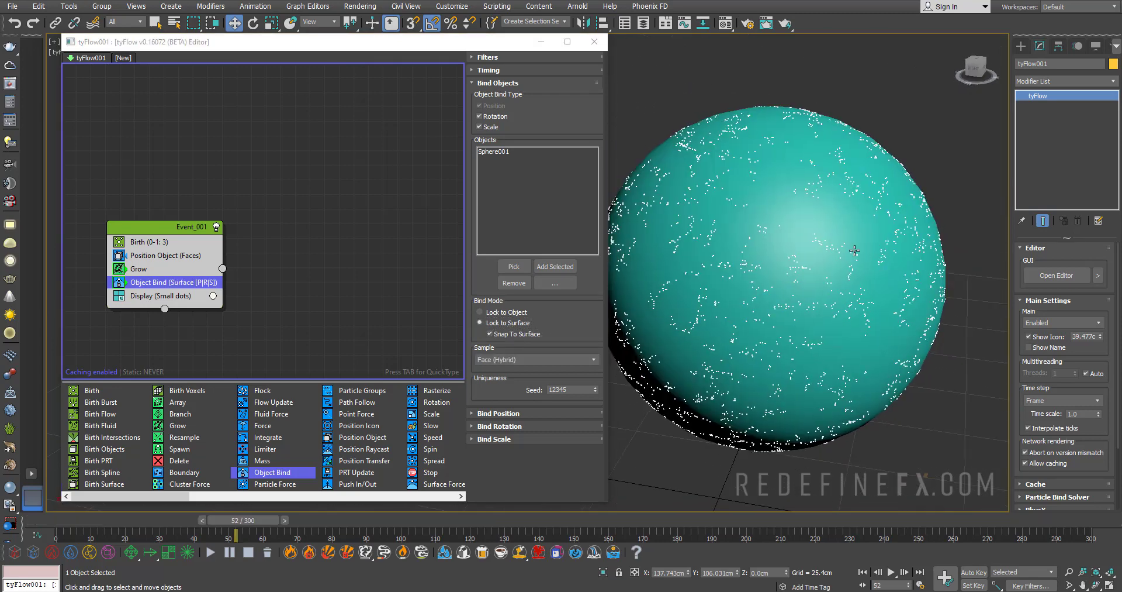
{"action": "scroll", "coordinate": [802, 245], "scroll_direction": "down", "scroll_amount": 3}
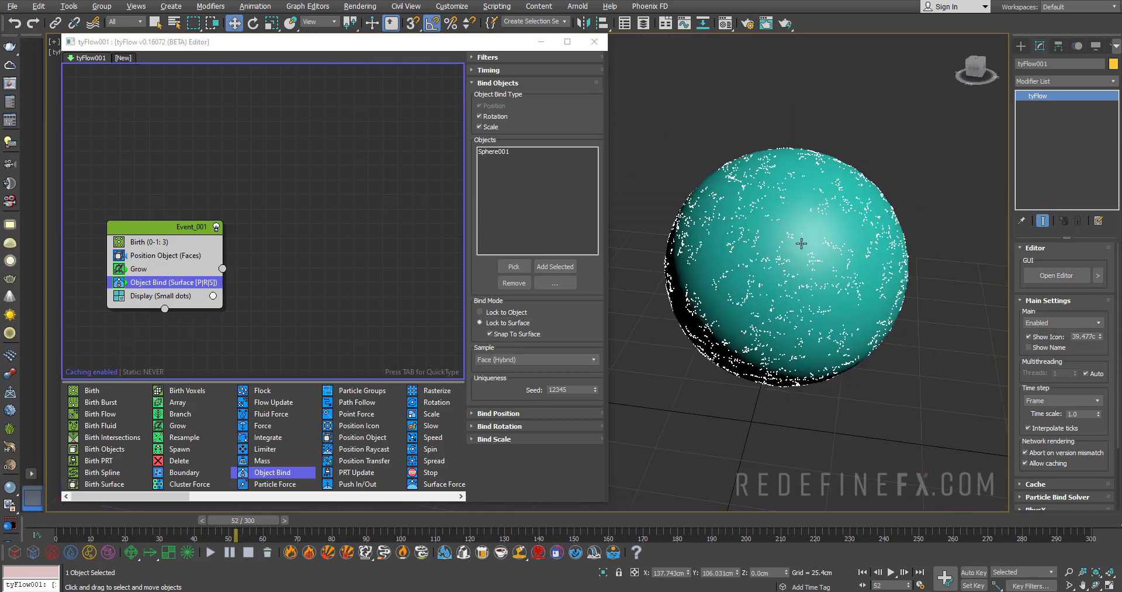
{"action": "middle_click_drag", "start_coordinate": [802, 245], "coordinate": [805, 310], "text": "alt"}
{"action": "middle_click_drag", "start_coordinate": [810, 226], "coordinate": [794, 362]}
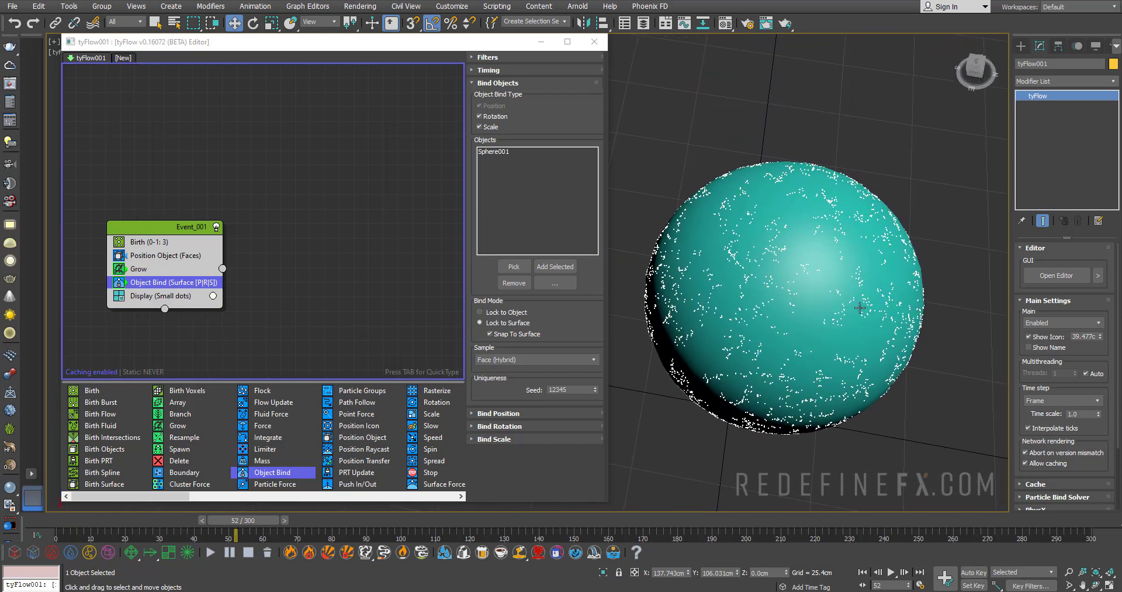
{"action": "scroll", "coordinate": [790, 238], "scroll_direction": "up", "scroll_amount": 2}
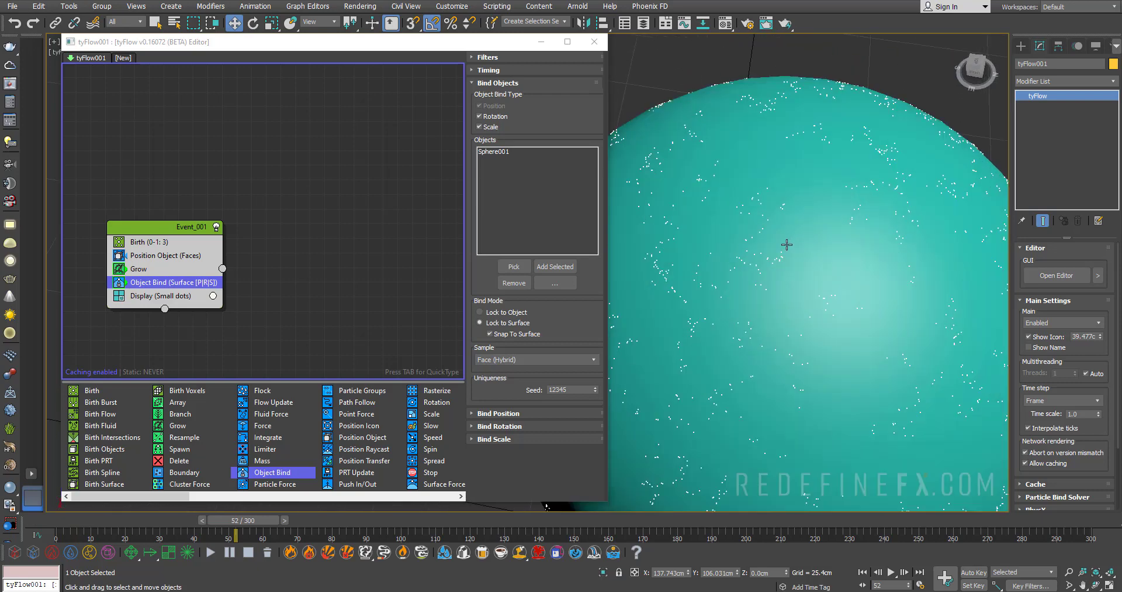
{"action": "scroll", "coordinate": [739, 207], "scroll_direction": "down", "scroll_amount": 1}
{"action": "scroll", "coordinate": [874, 232], "scroll_direction": "down", "scroll_amount": 3}
{"action": "middle_click_drag", "start_coordinate": [855, 262], "coordinate": [847, 199], "text": "alt"}
{"action": "middle_click_drag", "start_coordinate": [845, 310], "coordinate": [844, 251]}
{"action": "scroll", "coordinate": [818, 239], "scroll_direction": "up", "scroll_amount": 4}
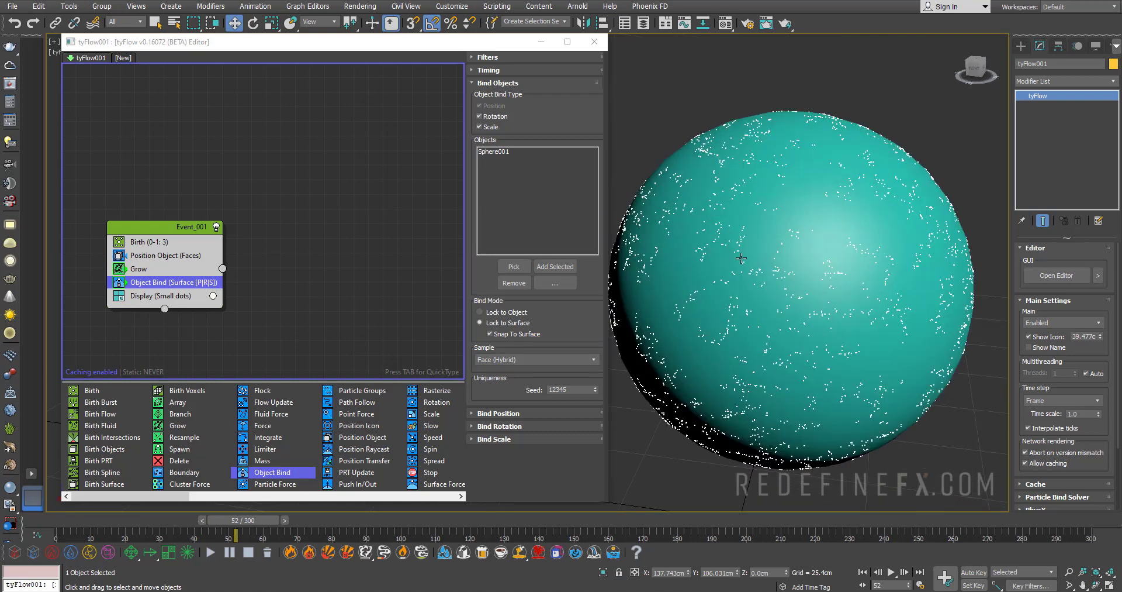
{"action": "scroll", "coordinate": [743, 254], "scroll_direction": "up", "scroll_amount": 5}
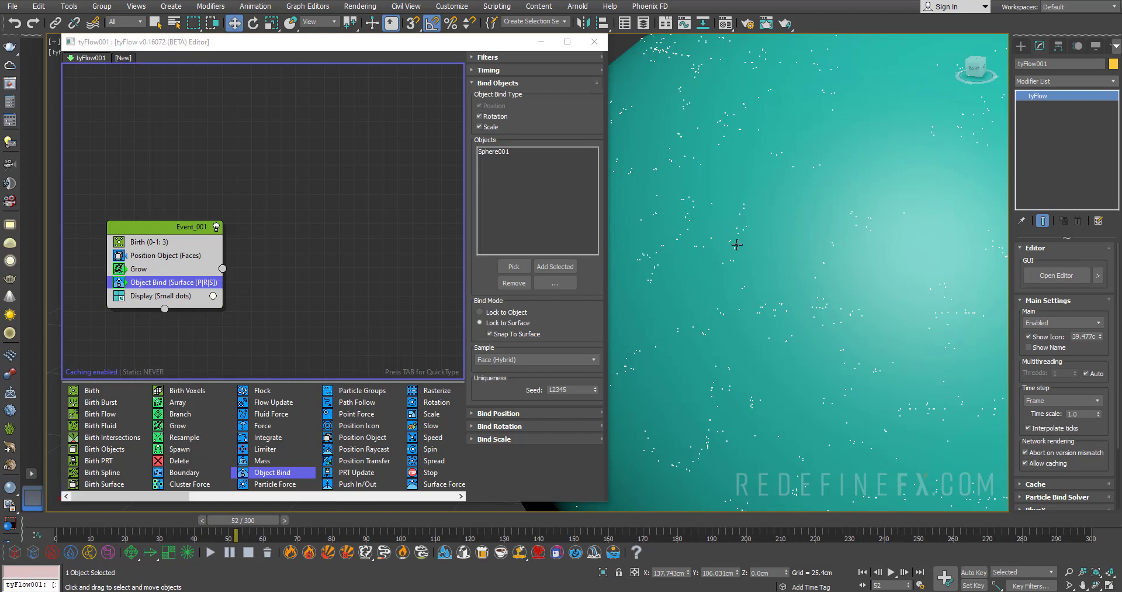
{"action": "scroll", "coordinate": [742, 222], "scroll_direction": "down", "scroll_amount": 3}
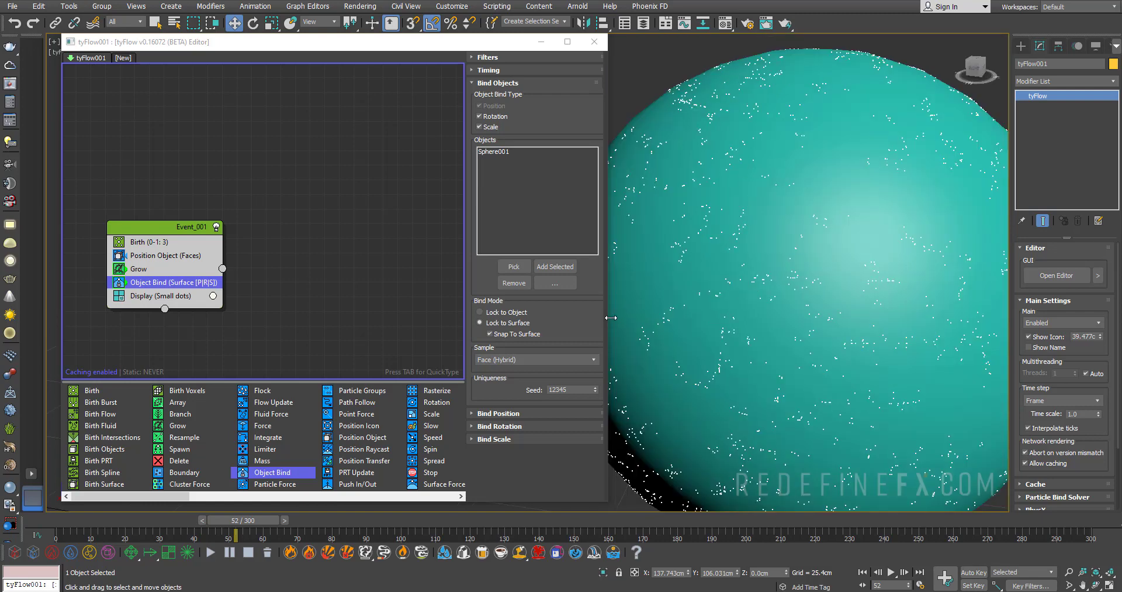
Add a Spline Paths operator below Object Bind, return to frame 0, and create a new spline path object for it
{"action": "left_click_drag", "start_coordinate": [611, 318], "coordinate": [730, 317]}
{"action": "left_click_drag", "start_coordinate": [272, 495], "coordinate": [495, 500]}
{"action": "left_click_drag", "start_coordinate": [445, 449], "coordinate": [151, 294]}
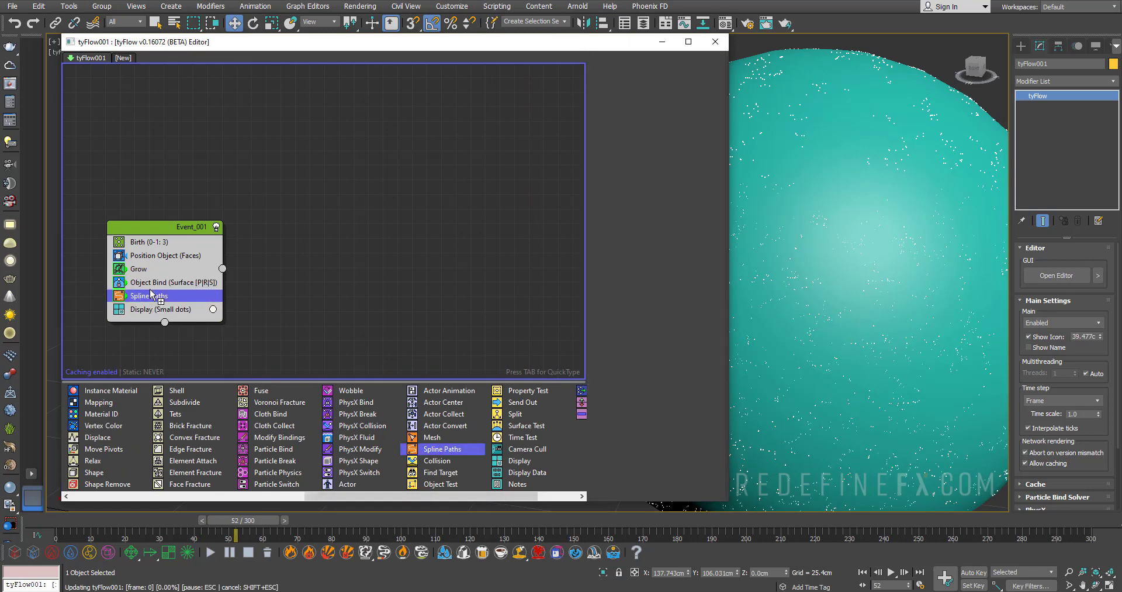
{"action": "left_click", "coordinate": [84, 521]}
{"action": "left_click", "coordinate": [658, 112]}
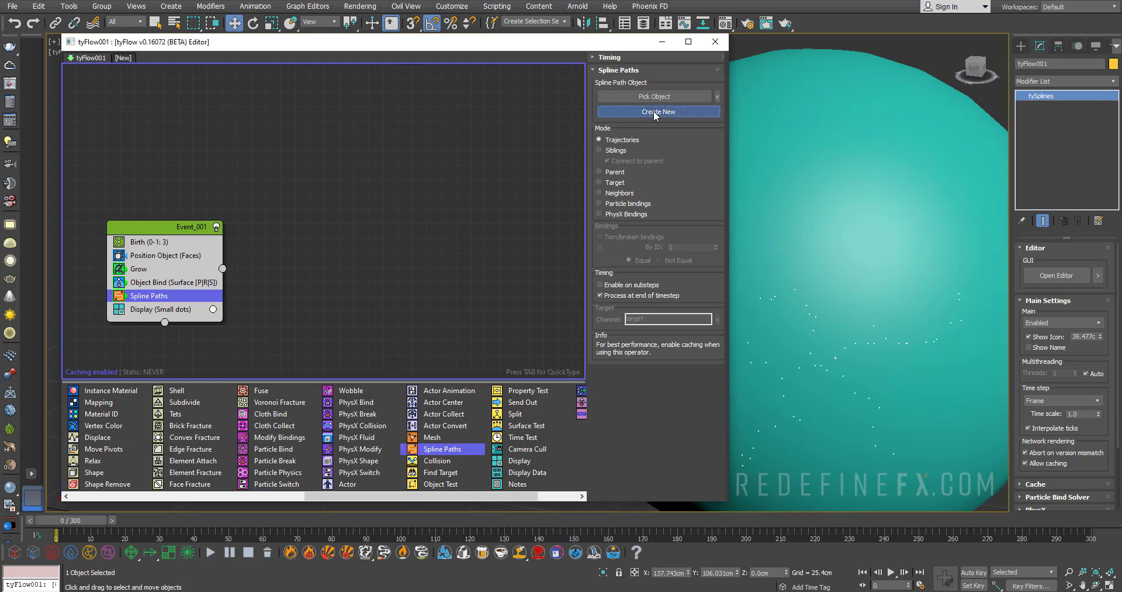
Set the Spline Paths mode to Siblings and advance the animation to frame 21 to check the connected splines
{"action": "scroll", "coordinate": [897, 202], "scroll_direction": "down", "scroll_amount": 8}
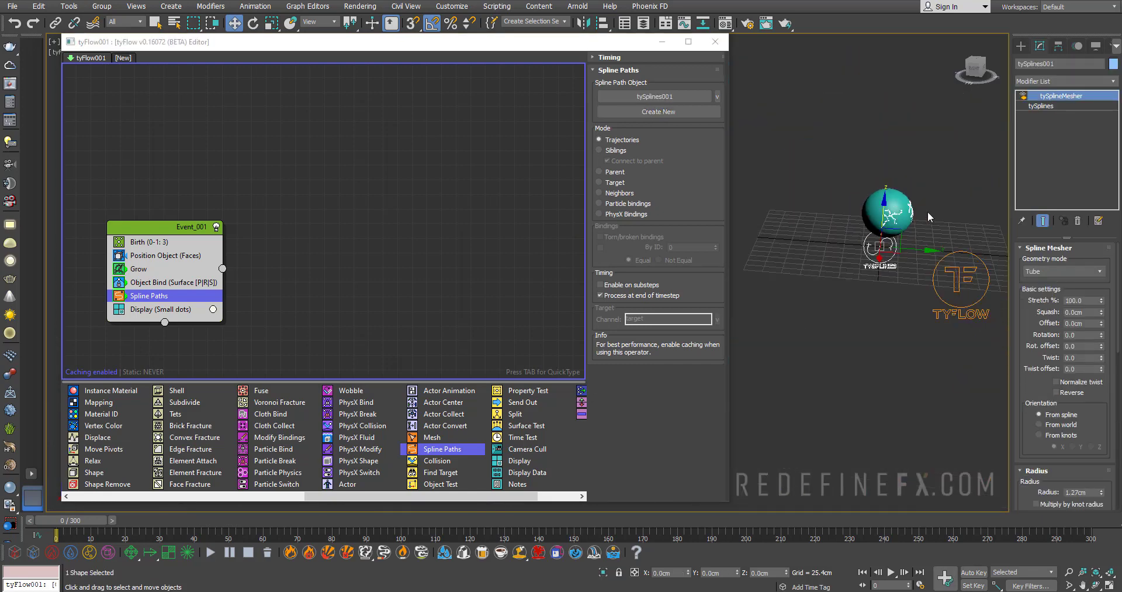
{"action": "middle_click_drag", "start_coordinate": [927, 217], "coordinate": [844, 258]}
{"action": "scroll", "coordinate": [844, 258], "scroll_direction": "up", "scroll_amount": 4}
{"action": "scroll", "coordinate": [789, 241], "scroll_direction": "up", "scroll_amount": 4}
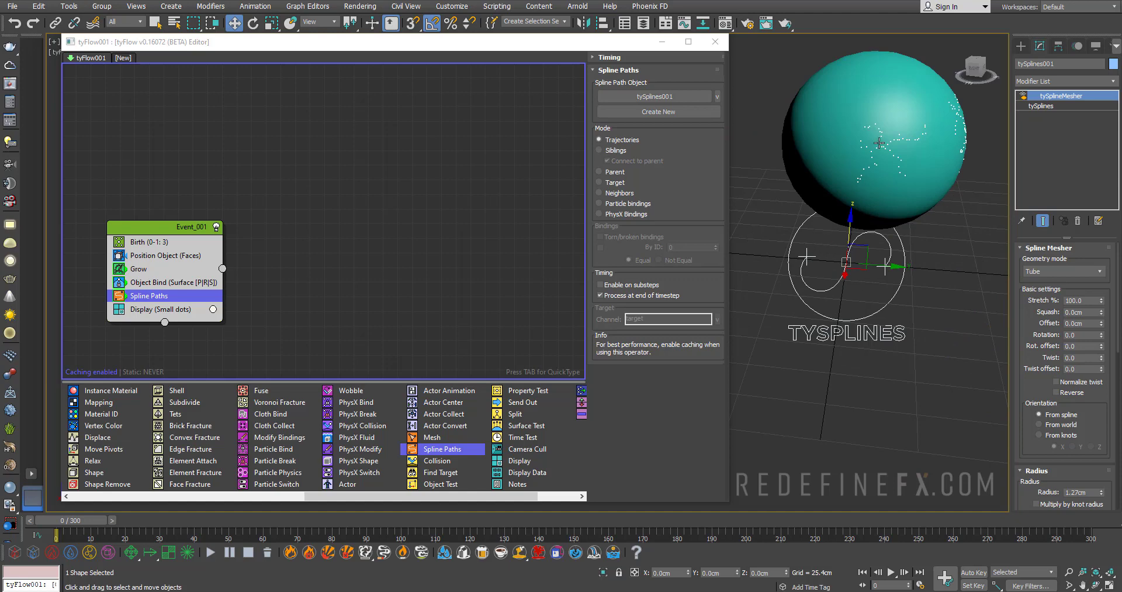
{"action": "scroll", "coordinate": [873, 158], "scroll_direction": "up", "scroll_amount": 4}
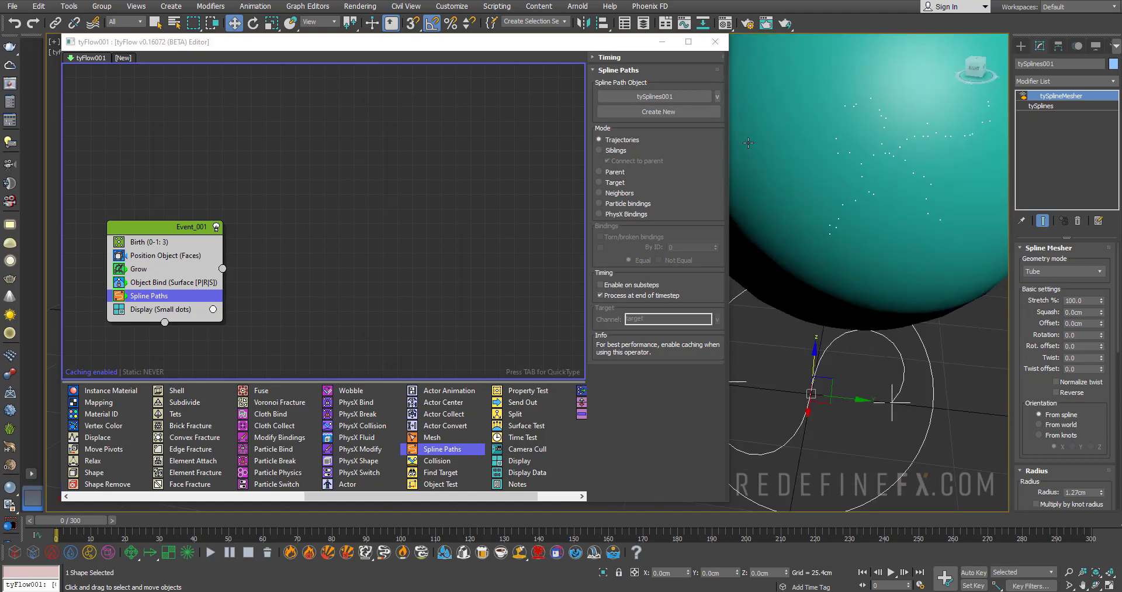
{"action": "scroll", "coordinate": [750, 143], "scroll_direction": "up", "scroll_amount": 2}
{"action": "left_click", "coordinate": [615, 152]}
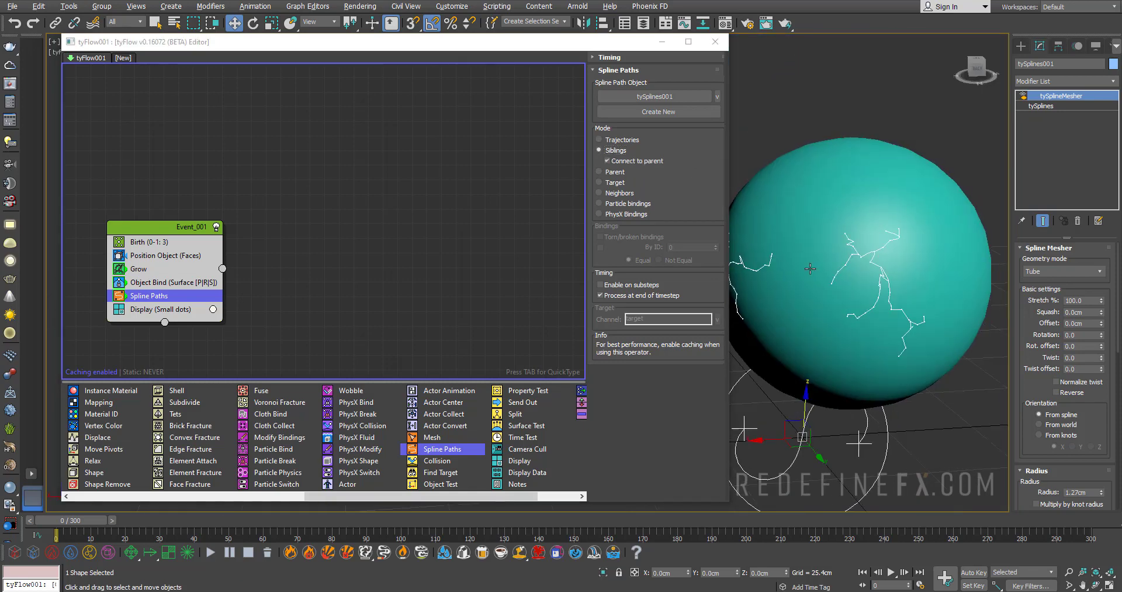
{"action": "middle_click_drag", "start_coordinate": [810, 269], "coordinate": [760, 274], "text": "alt"}
{"action": "left_click_drag", "start_coordinate": [69, 525], "coordinate": [138, 520]}
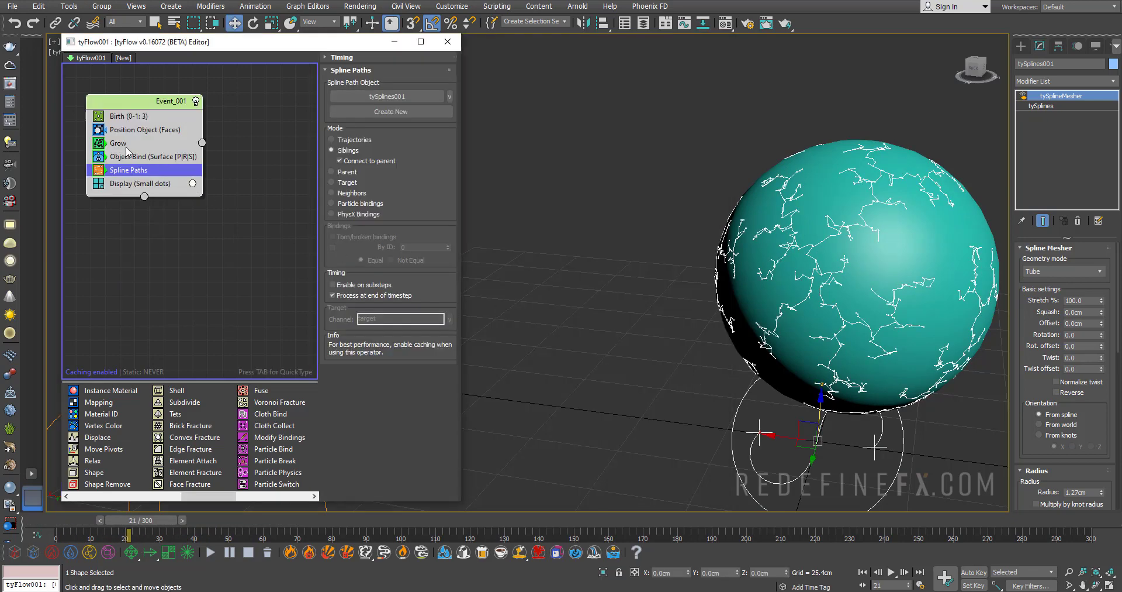
Reduce the Grow operator's DLA radius to 0.1 cm
{"action": "left_click", "coordinate": [127, 147]}
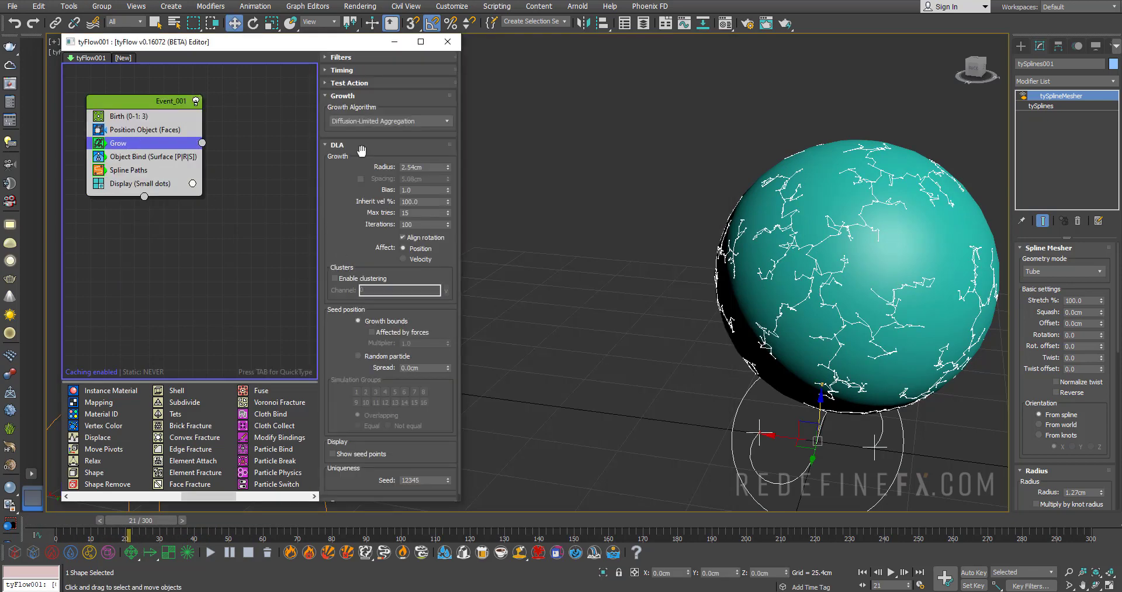
{"action": "left_click_drag", "start_coordinate": [448, 168], "coordinate": [448, 164]}
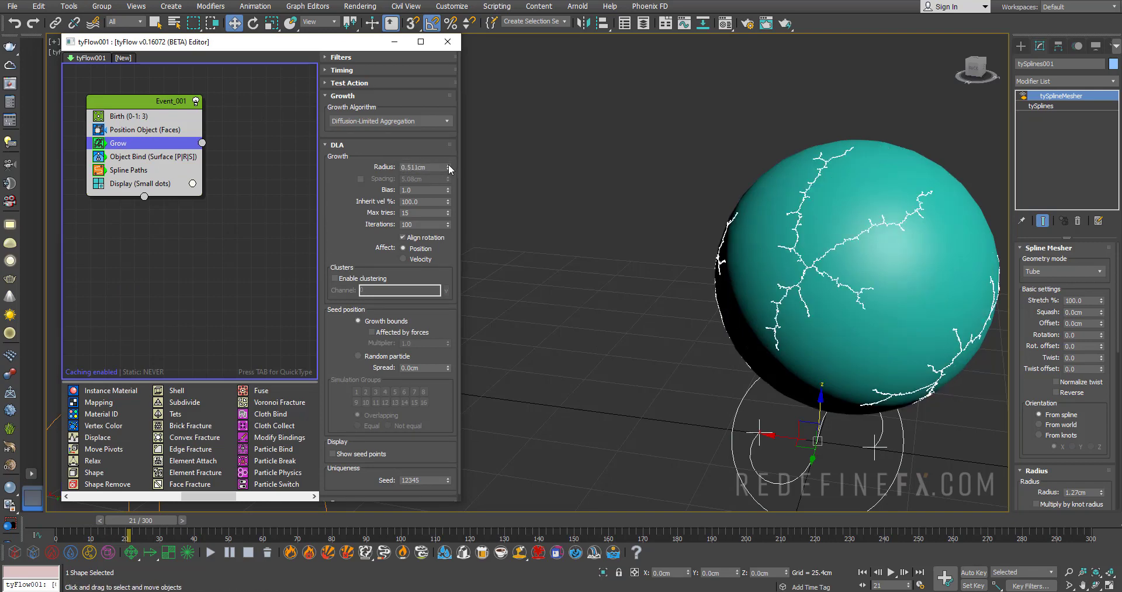
{"action": "scroll", "coordinate": [770, 228], "scroll_direction": "up", "scroll_amount": 5}
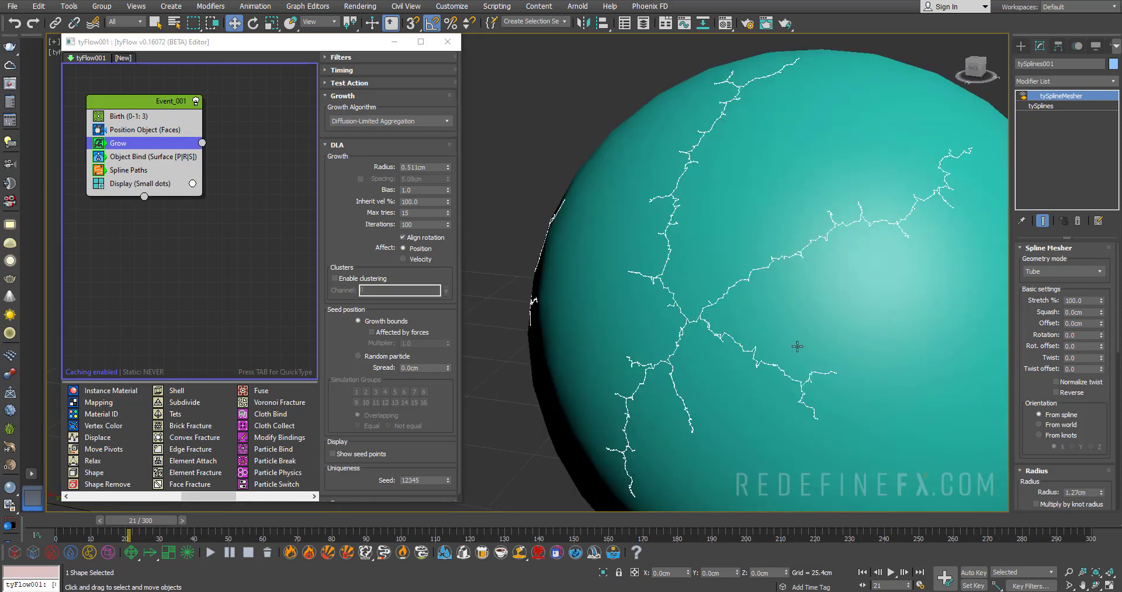
{"action": "middle_click_drag", "start_coordinate": [845, 239], "coordinate": [827, 229]}
{"action": "left_click_drag", "start_coordinate": [426, 168], "coordinate": [411, 172]}
{"action": "type", "text": "0.1"}
{"action": "key", "text": "Return"}
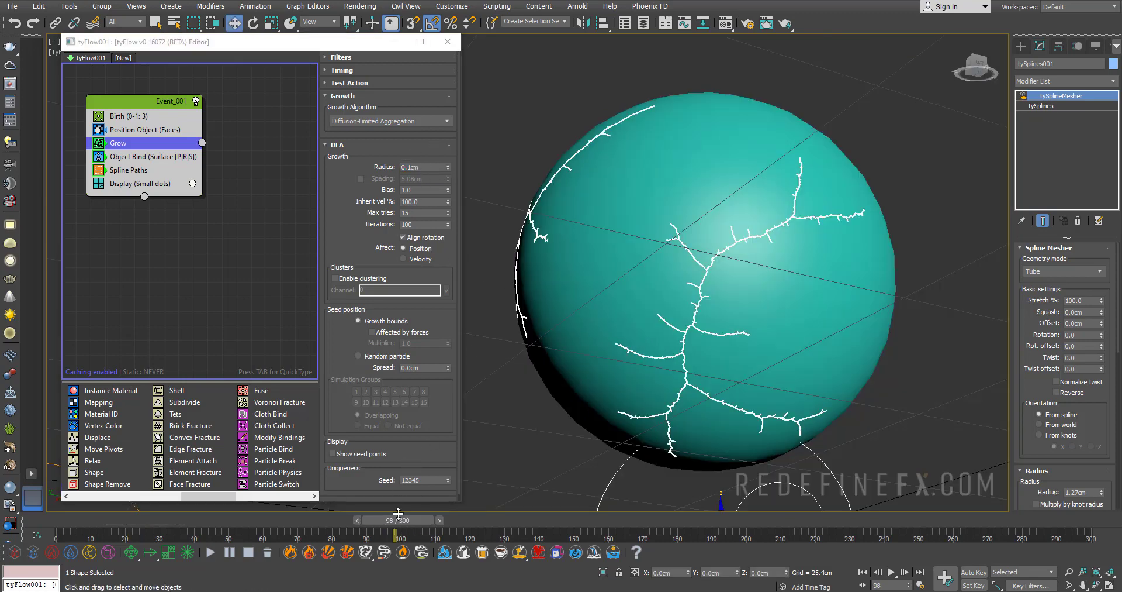
Go to frame 95 and try a Birth total of 10 particles, checking how the splines spread over the sphere
{"action": "left_click_drag", "start_coordinate": [399, 519], "coordinate": [370, 514]}
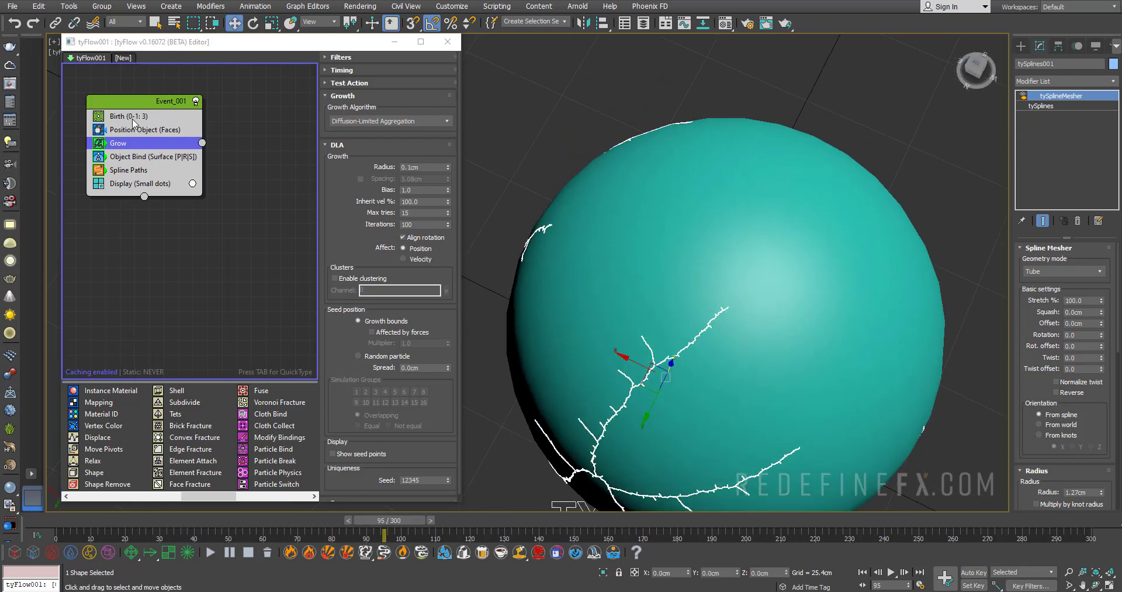
{"action": "left_click", "coordinate": [133, 118]}
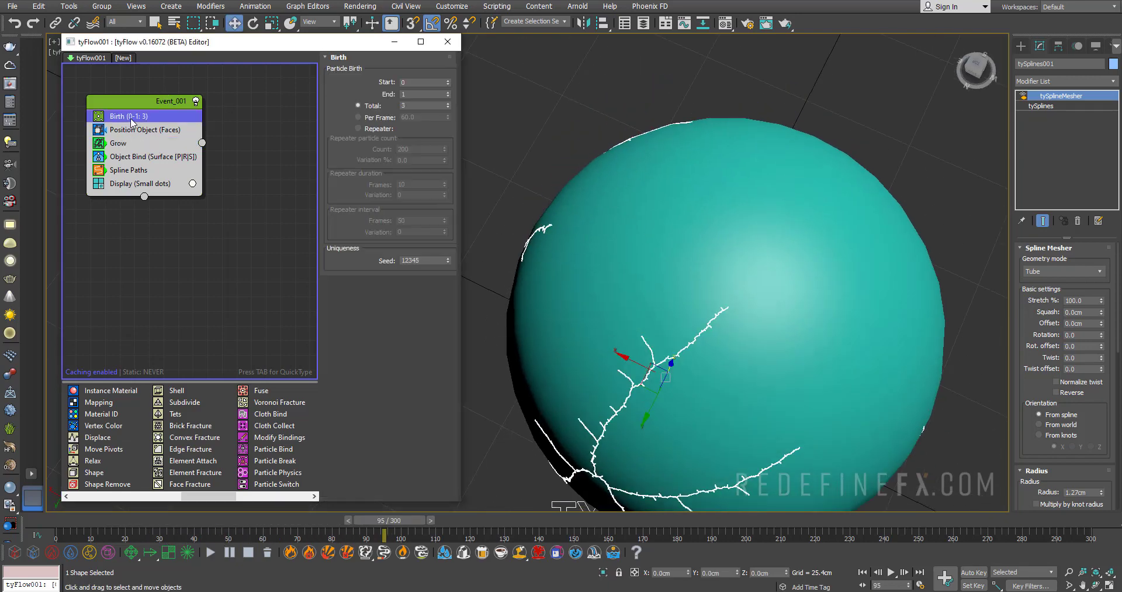
{"action": "double_click", "coordinate": [422, 105]}
{"action": "key", "text": "Return"}
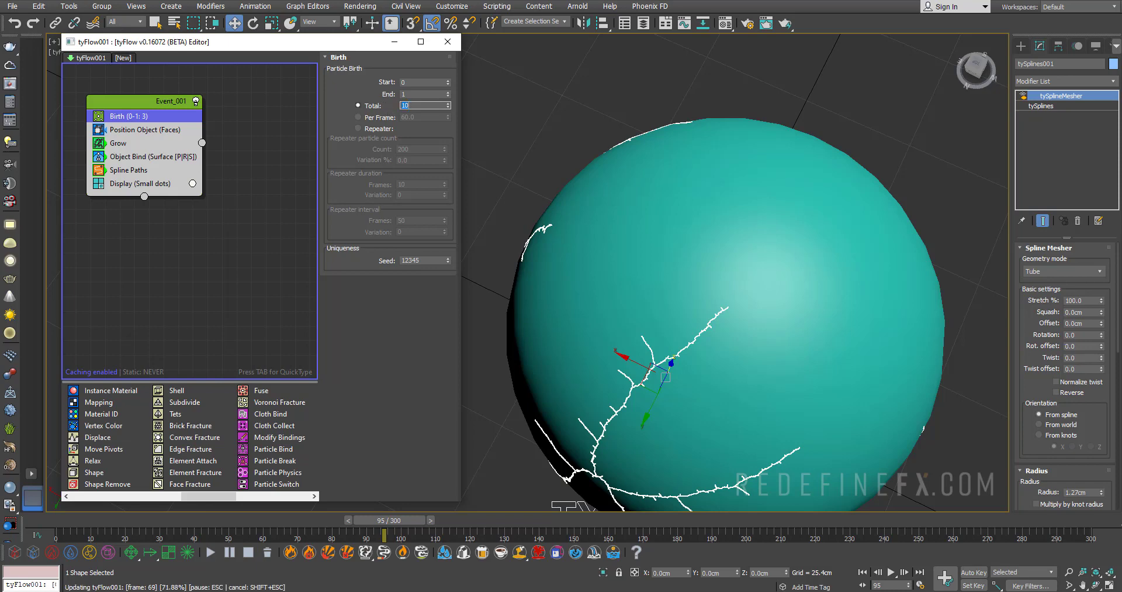
{"action": "mouse_move", "coordinate": [774, 182]}
{"action": "middle_mouse_down", "text": "alt"}
{"action": "mouse_move", "coordinate": [692, 193]}
{"action": "mouse_move", "coordinate": [760, 187]}
{"action": "middle_mouse_up", "text": "alt"}
Set the Birth operator's total back to 3 particles
{"action": "left_click_drag", "start_coordinate": [415, 104], "coordinate": [380, 106]}
{"action": "key", "text": "Return"}
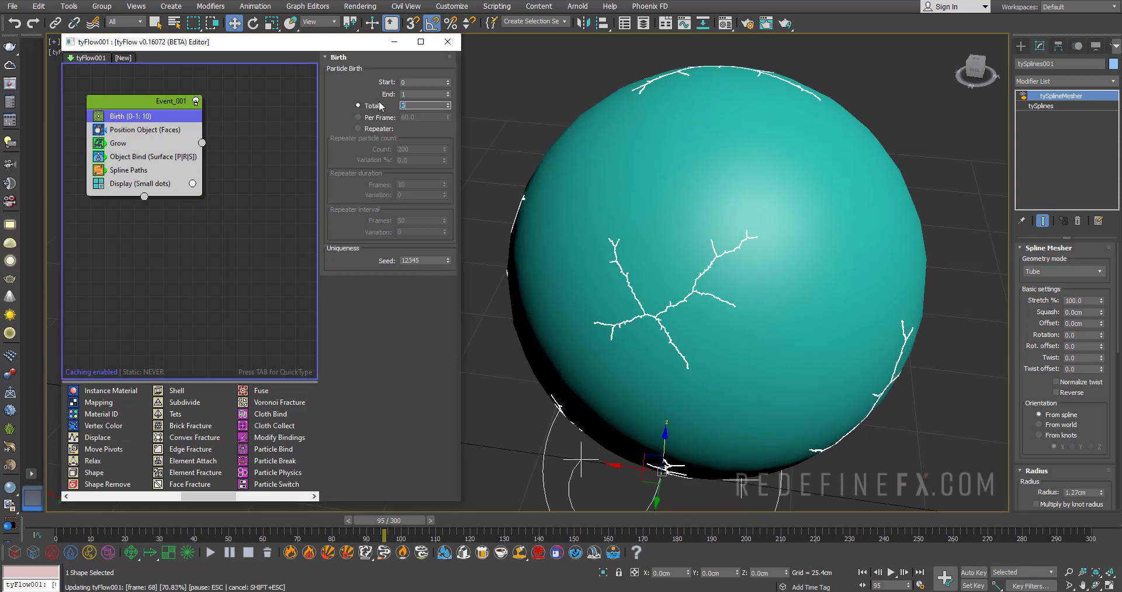
{"action": "scroll", "coordinate": [760, 281], "scroll_direction": "down", "scroll_amount": 10}
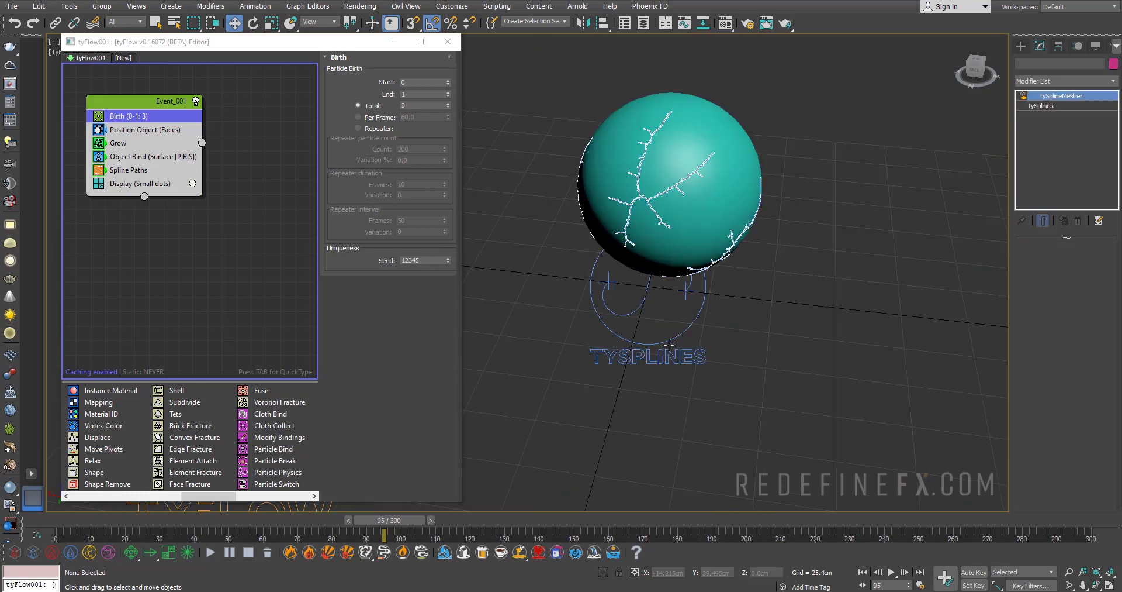
Widen the command panel and enable viewport rendering for the base tySplines object
{"action": "left_click", "coordinate": [1046, 106]}
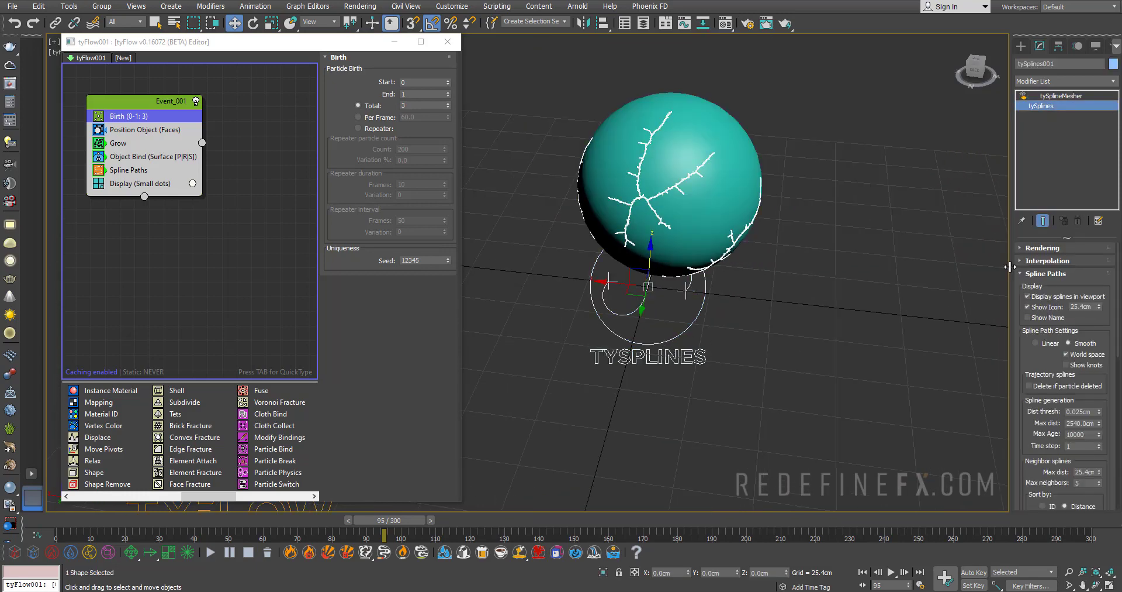
{"action": "left_click_drag", "start_coordinate": [1010, 266], "coordinate": [925, 266]}
{"action": "left_click", "coordinate": [956, 248]}
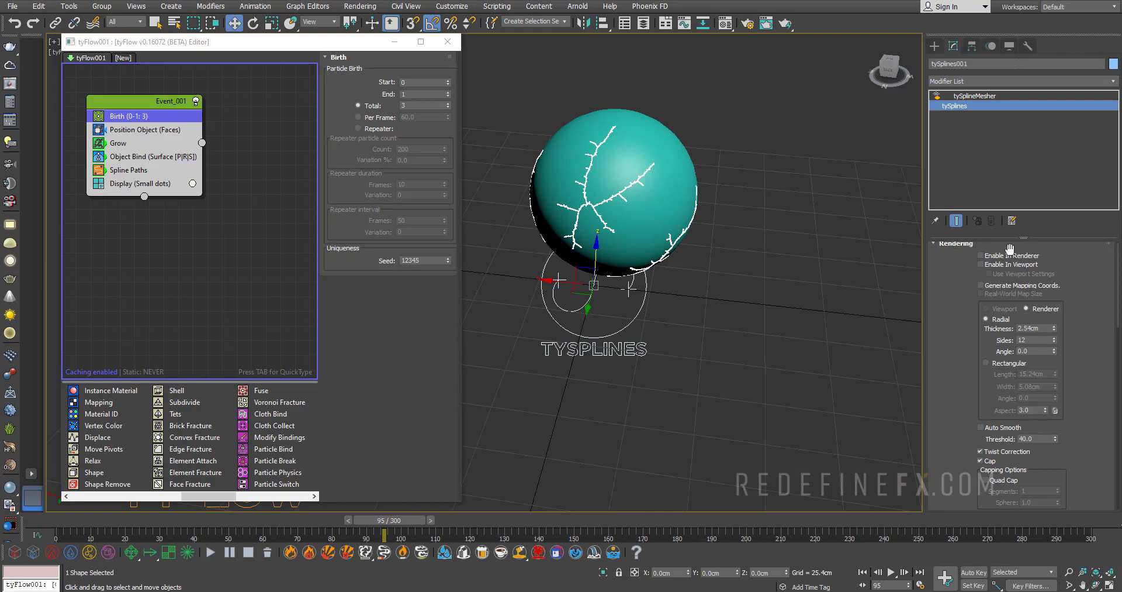
{"action": "left_click", "coordinate": [981, 265]}
{"action": "scroll", "coordinate": [653, 153], "scroll_direction": "up", "scroll_amount": 3}
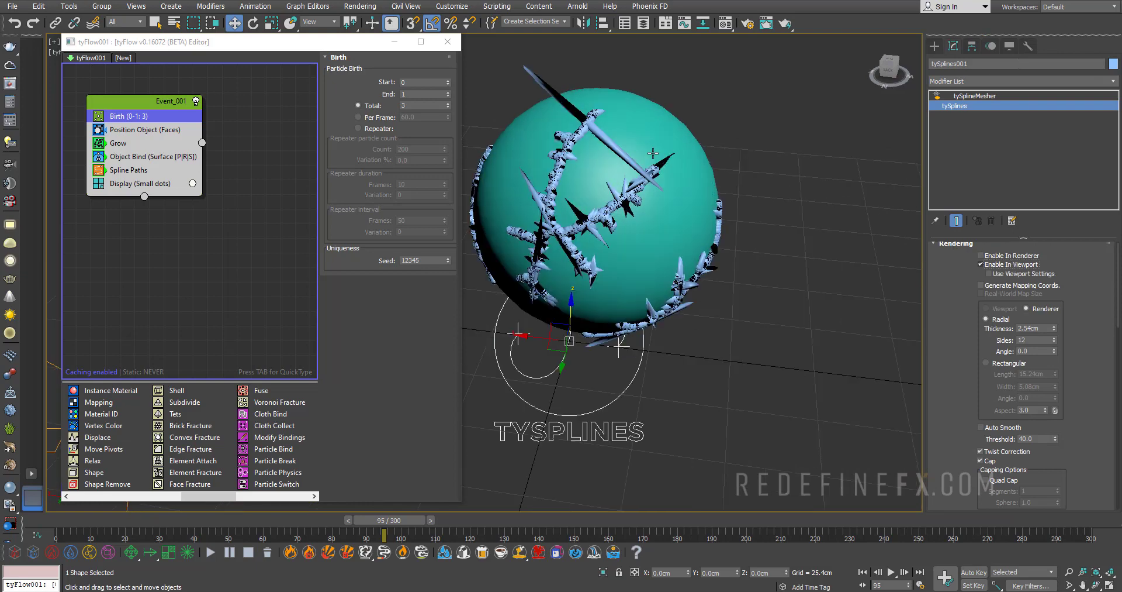
Reduce the splines' radial thickness to 0.0 cm and turn their viewport rendering off
{"action": "scroll", "coordinate": [653, 153], "scroll_direction": "up", "scroll_amount": 2}
{"action": "left_click_drag", "start_coordinate": [1054, 328], "coordinate": [1054, 382]}
{"action": "scroll", "coordinate": [564, 222], "scroll_direction": "up", "scroll_amount": 5}
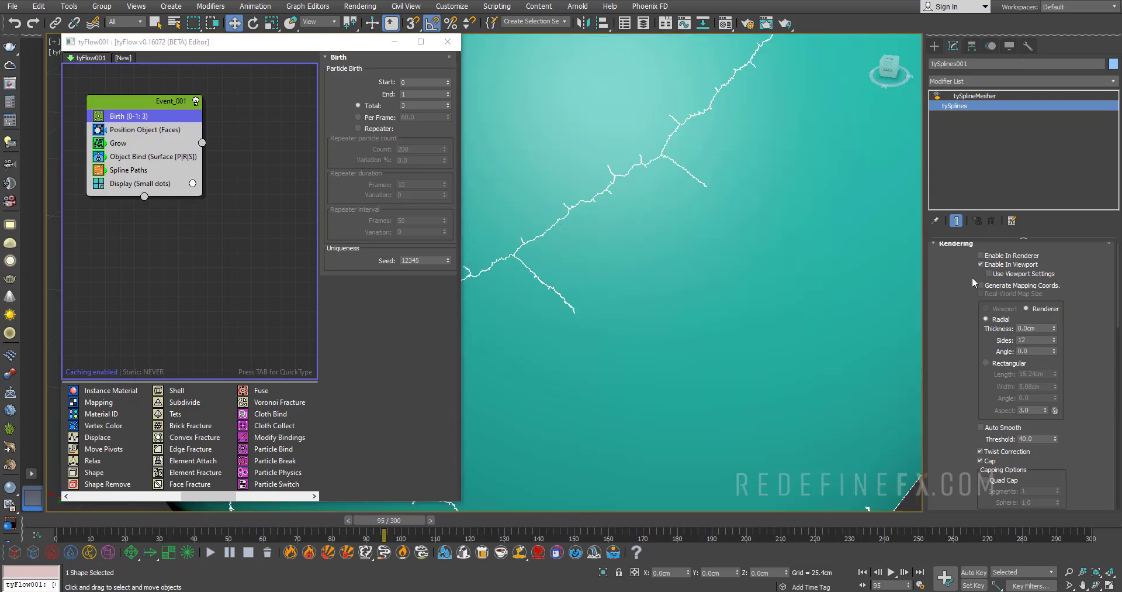
{"action": "left_click", "coordinate": [982, 264]}
{"action": "scroll", "coordinate": [789, 160], "scroll_direction": "down", "scroll_amount": 5}
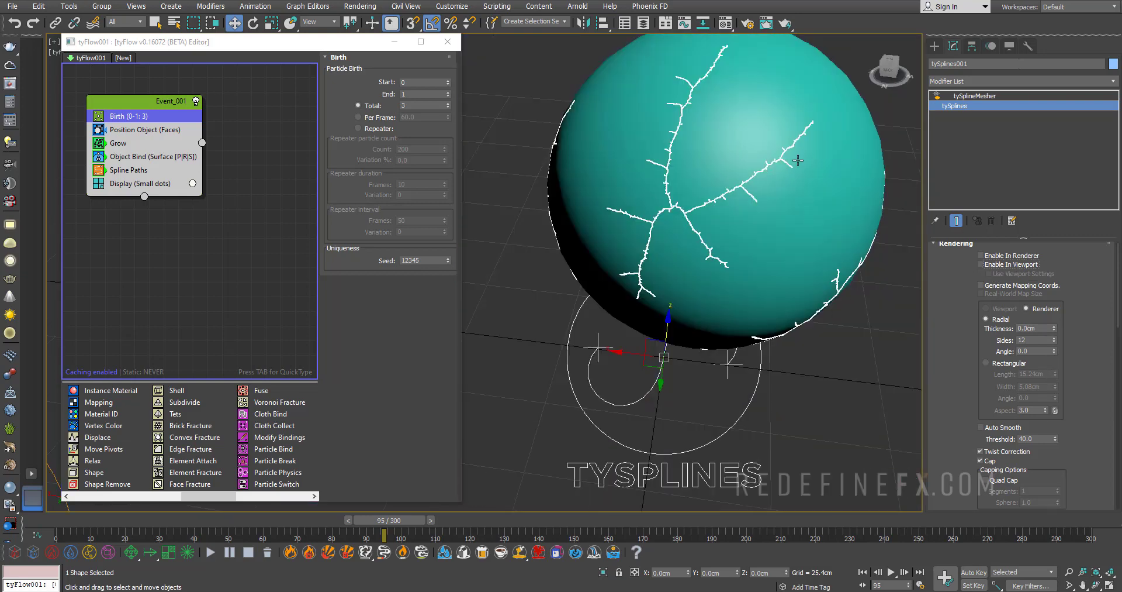
{"action": "middle_click_drag", "start_coordinate": [789, 159], "coordinate": [743, 193]}
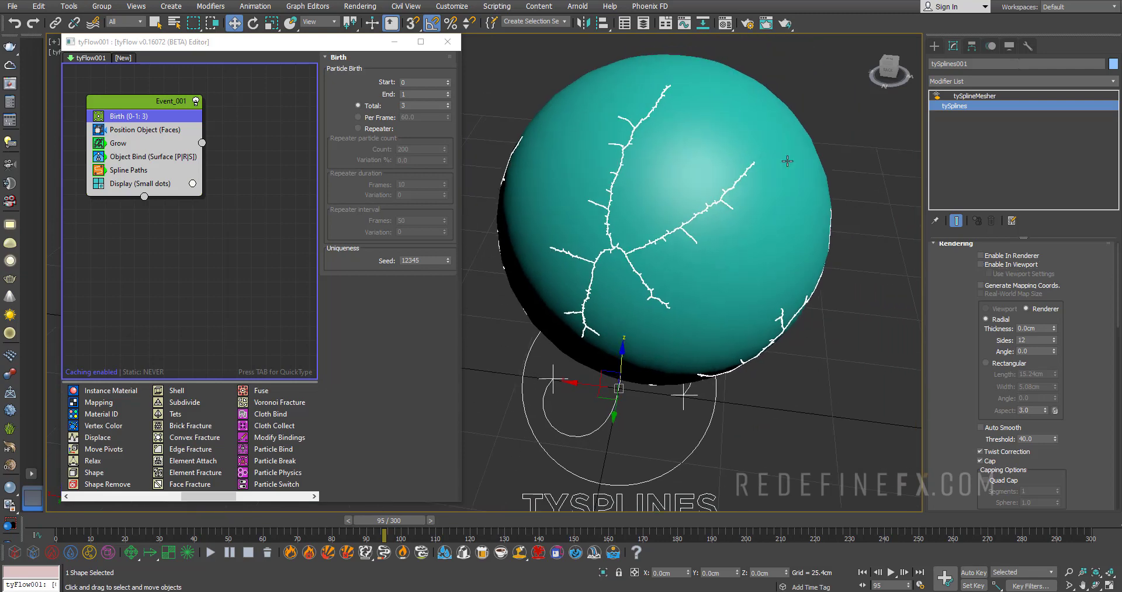
Create a tyMesher object on the grid beside the tySplines icon
{"action": "left_click", "coordinate": [934, 45]}
{"action": "left_click", "coordinate": [937, 80]}
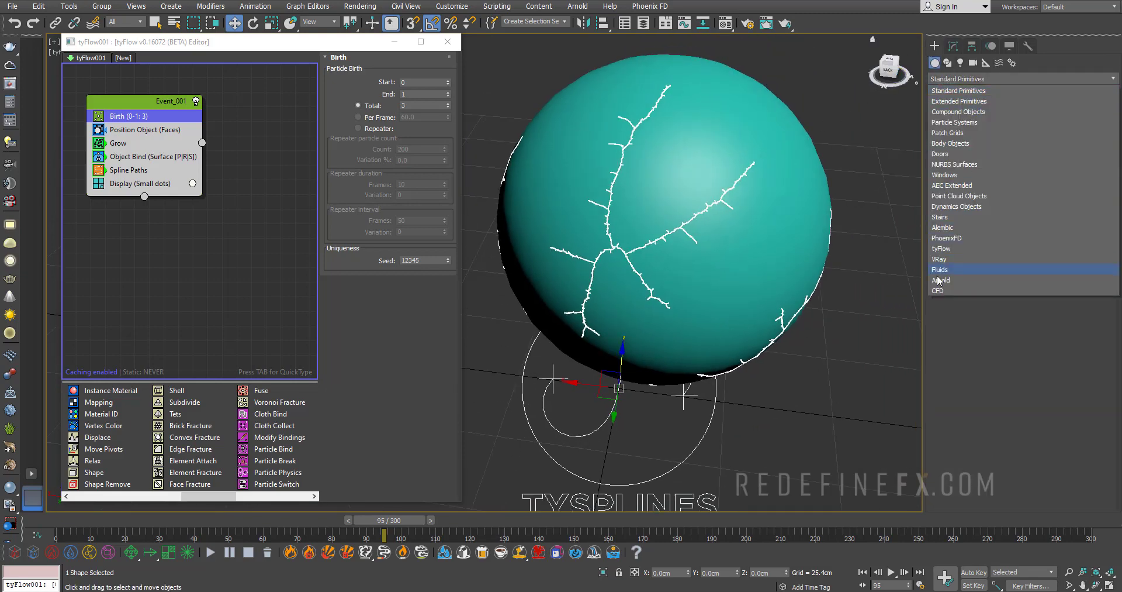
{"action": "left_click", "coordinate": [942, 249]}
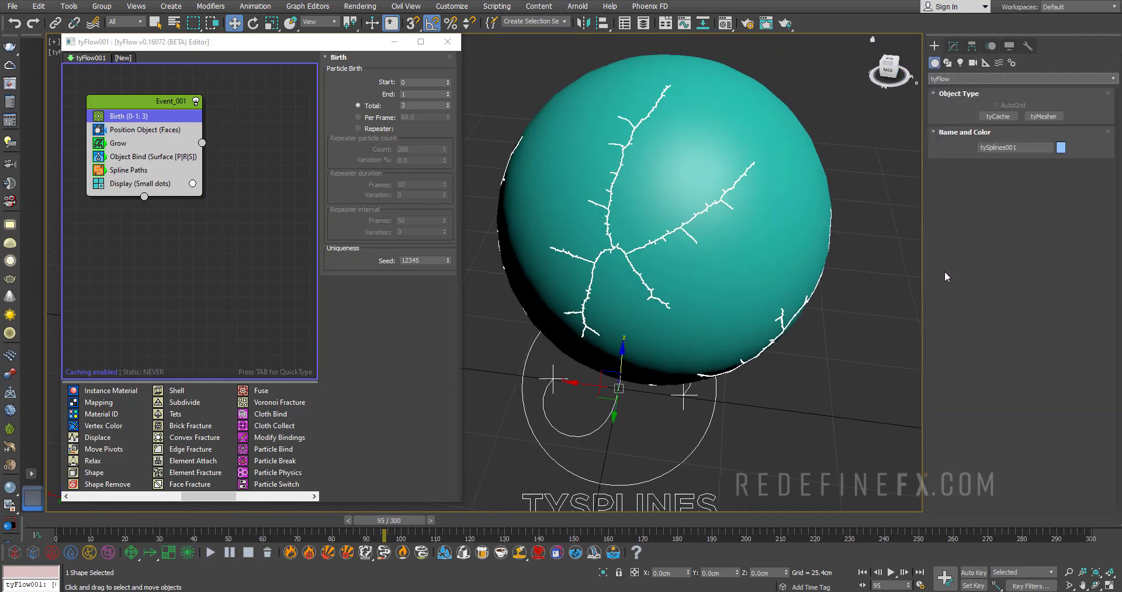
{"action": "left_click", "coordinate": [1044, 117]}
{"action": "middle_click_drag", "start_coordinate": [801, 398], "coordinate": [684, 275]}
{"action": "scroll", "coordinate": [684, 275], "scroll_direction": "down", "scroll_amount": 2}
{"action": "left_click_drag", "start_coordinate": [733, 280], "coordinate": [745, 304]}
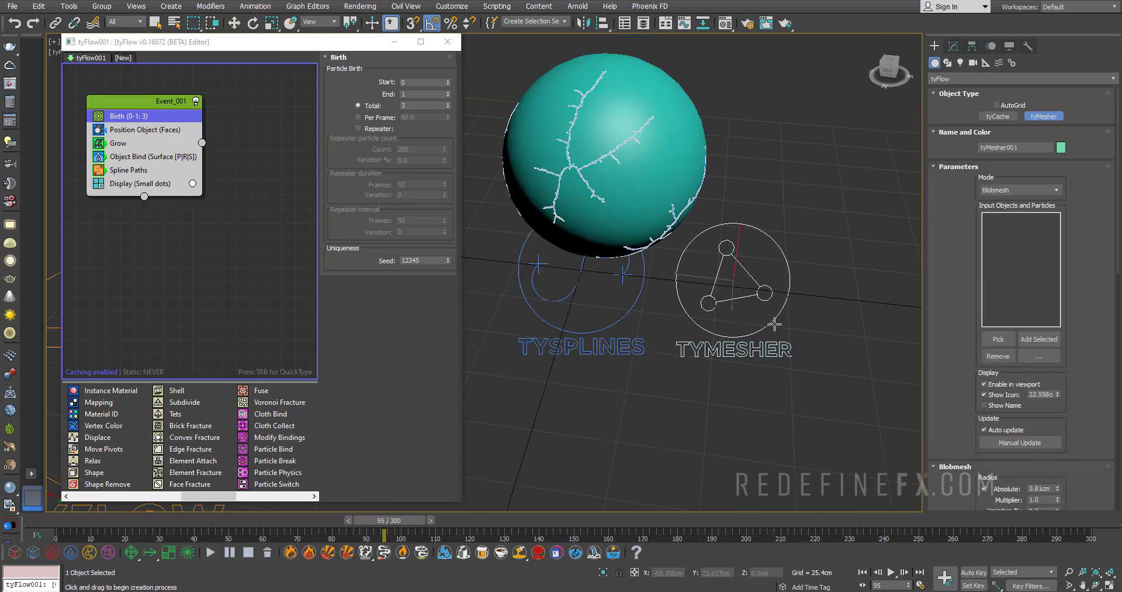
{"action": "right_click", "coordinate": [797, 329]}
Add the tyFlow001 object as the tyMesher's input in Blobmesh mode
{"action": "left_click", "coordinate": [954, 46]}
{"action": "left_click", "coordinate": [998, 421]}
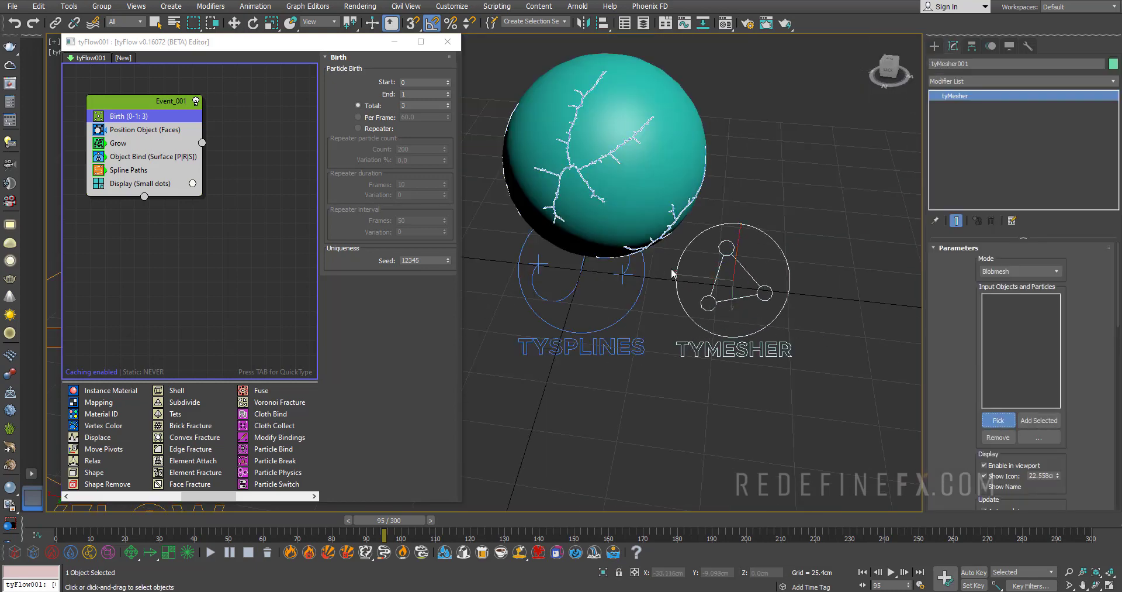
{"action": "scroll", "coordinate": [672, 273], "scroll_direction": "down", "scroll_amount": 3}
{"action": "scroll", "coordinate": [672, 273], "scroll_direction": "down", "scroll_amount": 3}
{"action": "left_click", "coordinate": [538, 333]}
{"action": "scroll", "coordinate": [649, 234], "scroll_direction": "up", "scroll_amount": 8}
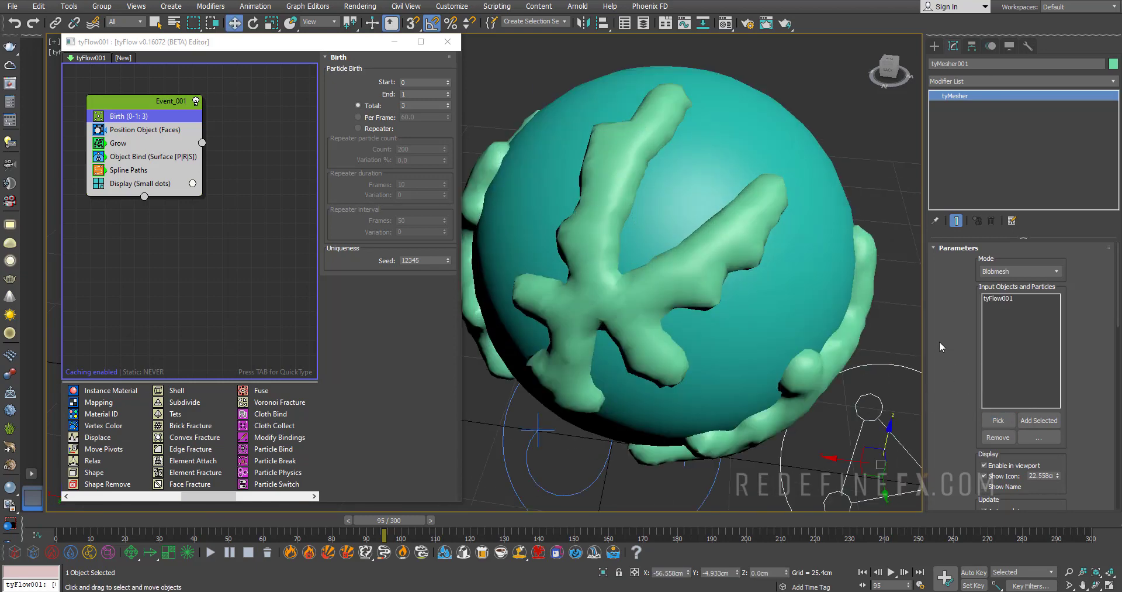
{"action": "middle_click_drag", "start_coordinate": [691, 198], "coordinate": [673, 175], "text": "alt"}
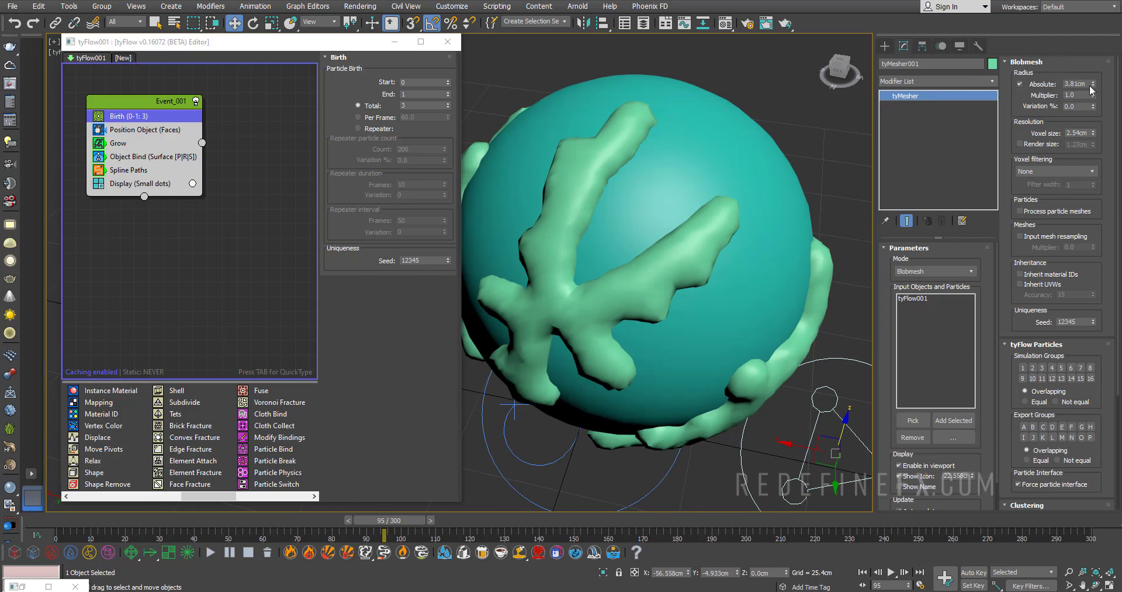
Reduce the tyMesher's absolute Blobmesh radius to 1.524 cm
{"action": "left_click_drag", "start_coordinate": [1093, 86], "coordinate": [1093, 91]}
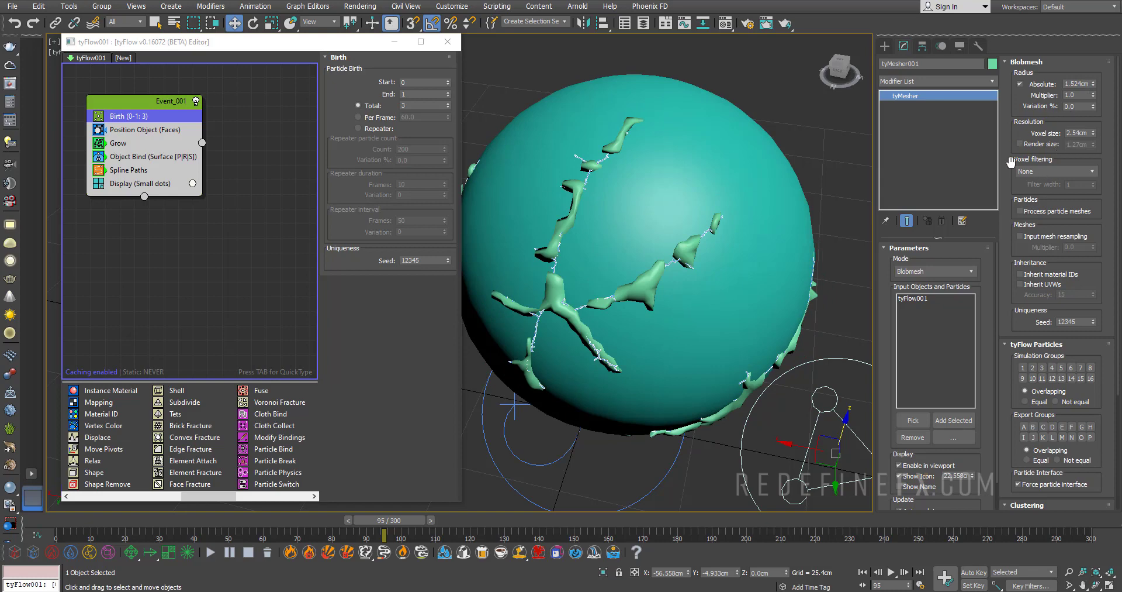
{"action": "scroll", "coordinate": [665, 265], "scroll_direction": "up", "scroll_amount": 3}
{"action": "middle_click_drag", "start_coordinate": [608, 163], "coordinate": [639, 230], "text": "alt"}
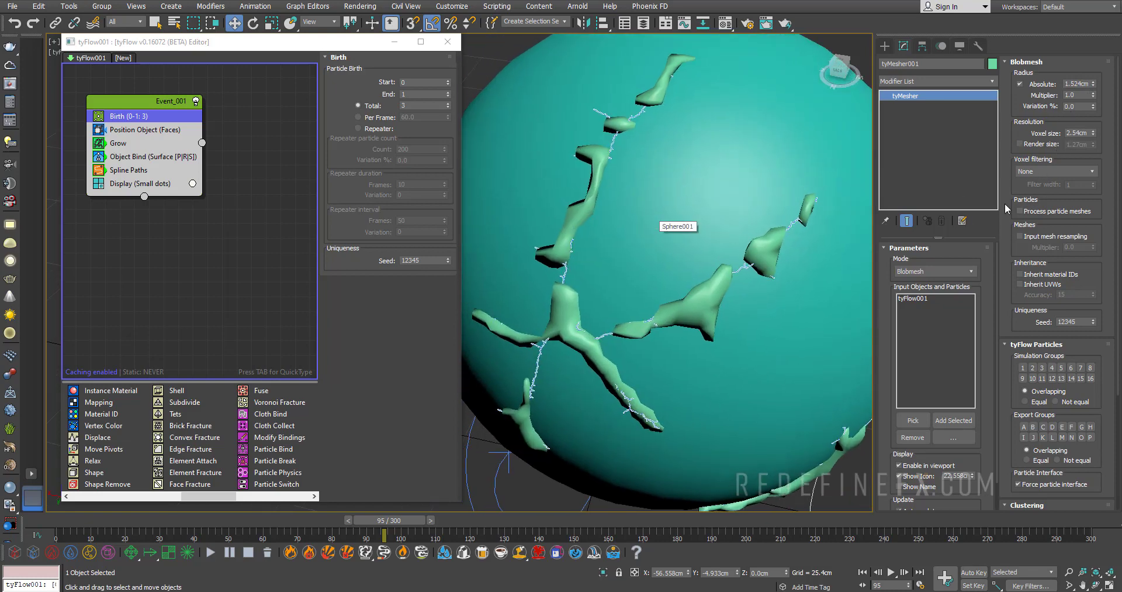
Set the tyMesher's voxel size to 0.1 cm and its absolute radius to 0.2 cm
{"action": "double_click", "coordinate": [1068, 134]}
{"action": "type", "text": "0.1"}
{"action": "key", "text": "Return"}
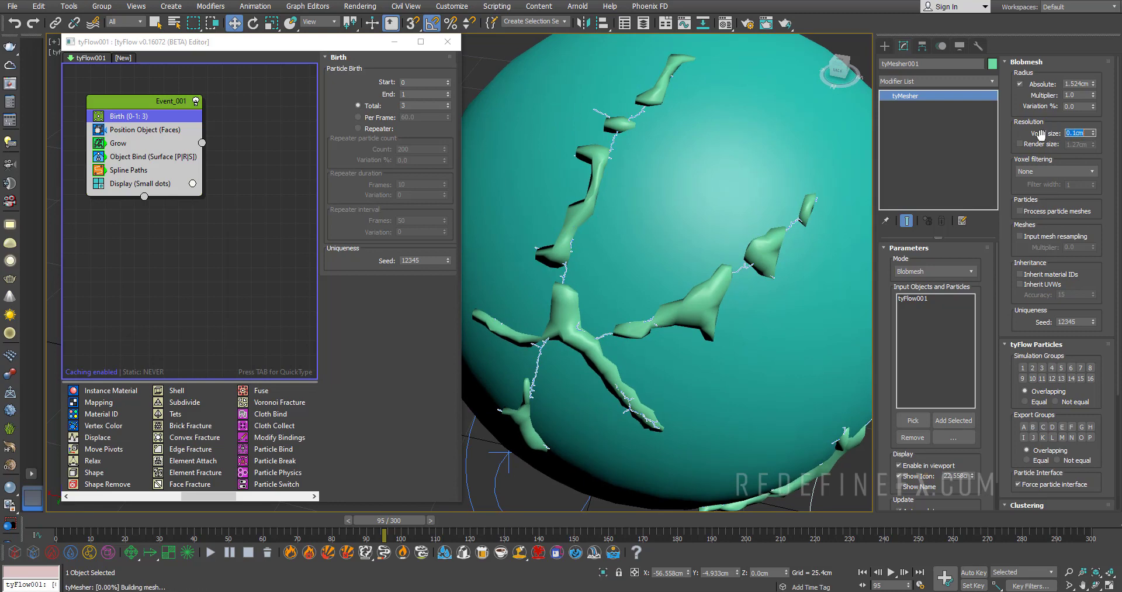
{"action": "double_click", "coordinate": [1084, 84]}
{"action": "type", "text": "0.2"}
{"action": "key", "text": "Return"}
{"action": "scroll", "coordinate": [577, 313], "scroll_direction": "up", "scroll_amount": 8}
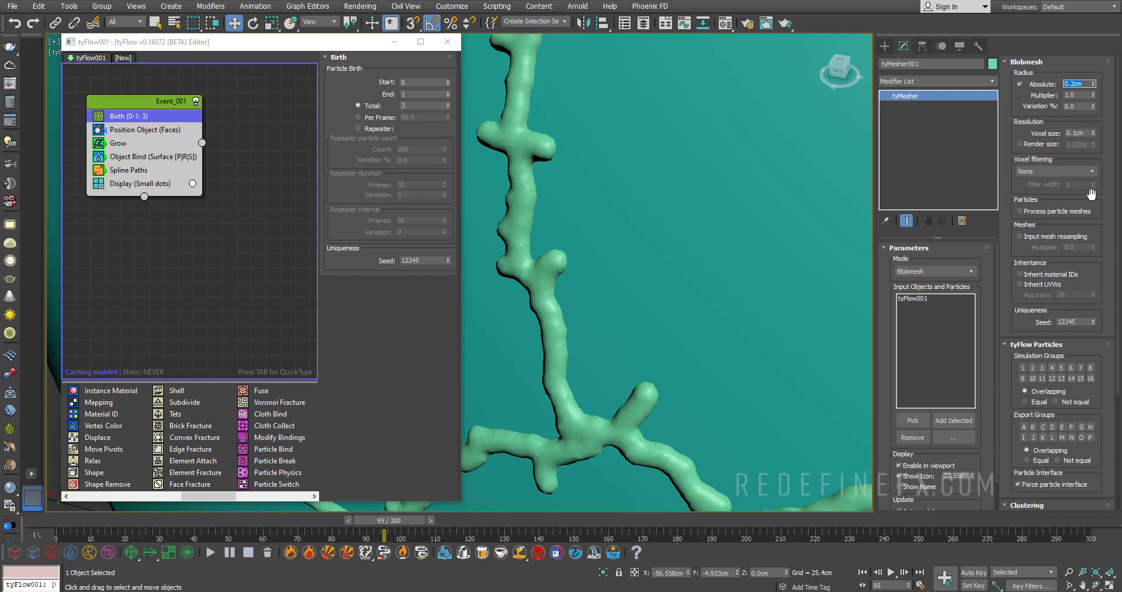
Try Gaussian voxel filtering on the tyMesher and check the branch mesh up close
{"action": "left_click", "coordinate": [1039, 172]}
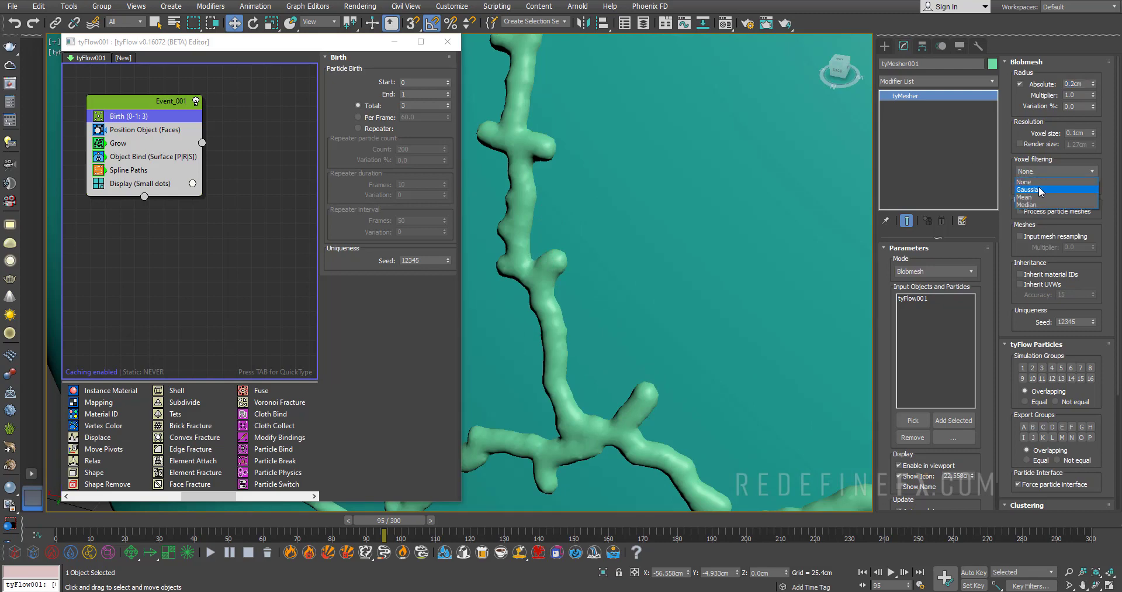
{"action": "left_click", "coordinate": [1028, 190]}
{"action": "scroll", "coordinate": [581, 191], "scroll_direction": "down", "scroll_amount": 3}
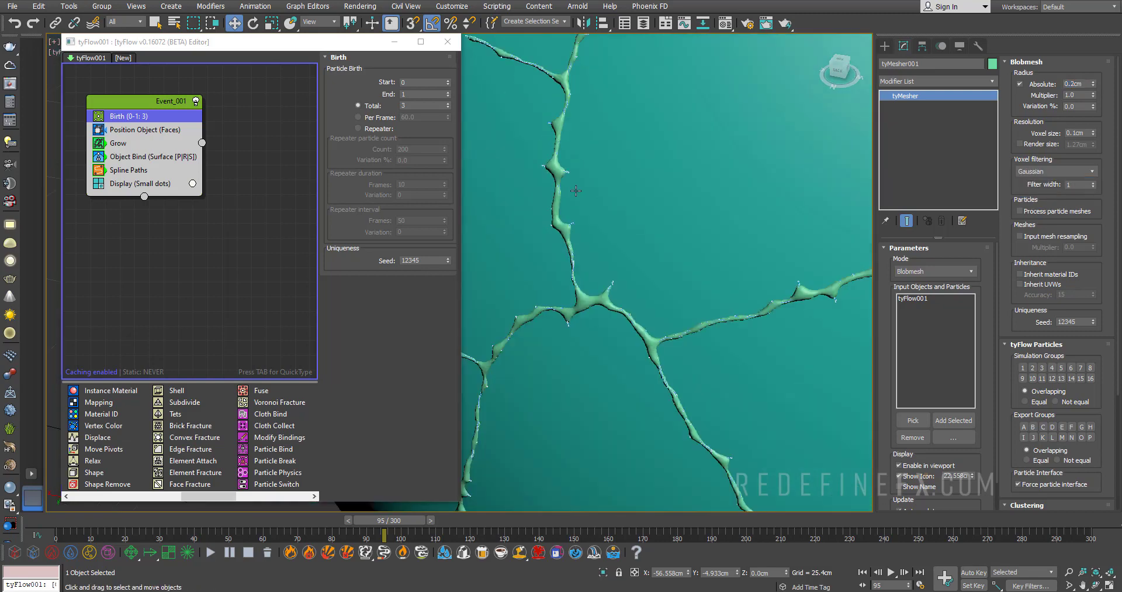
{"action": "scroll", "coordinate": [606, 225], "scroll_direction": "up", "scroll_amount": 5}
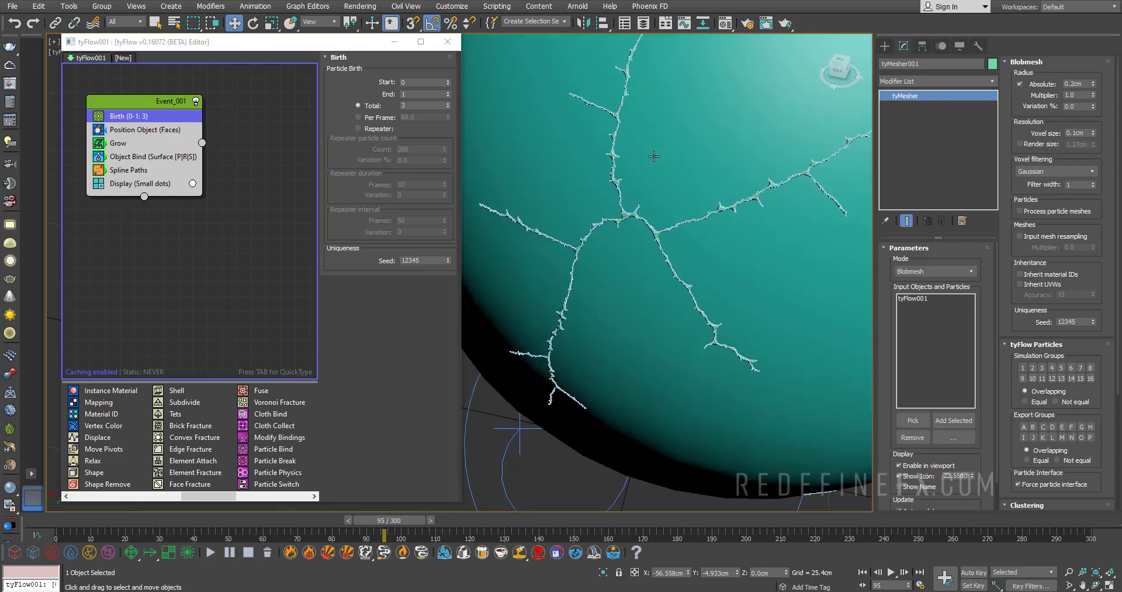
{"action": "scroll", "coordinate": [606, 226], "scroll_direction": "up", "scroll_amount": 2}
{"action": "scroll", "coordinate": [657, 193], "scroll_direction": "up", "scroll_amount": 2}
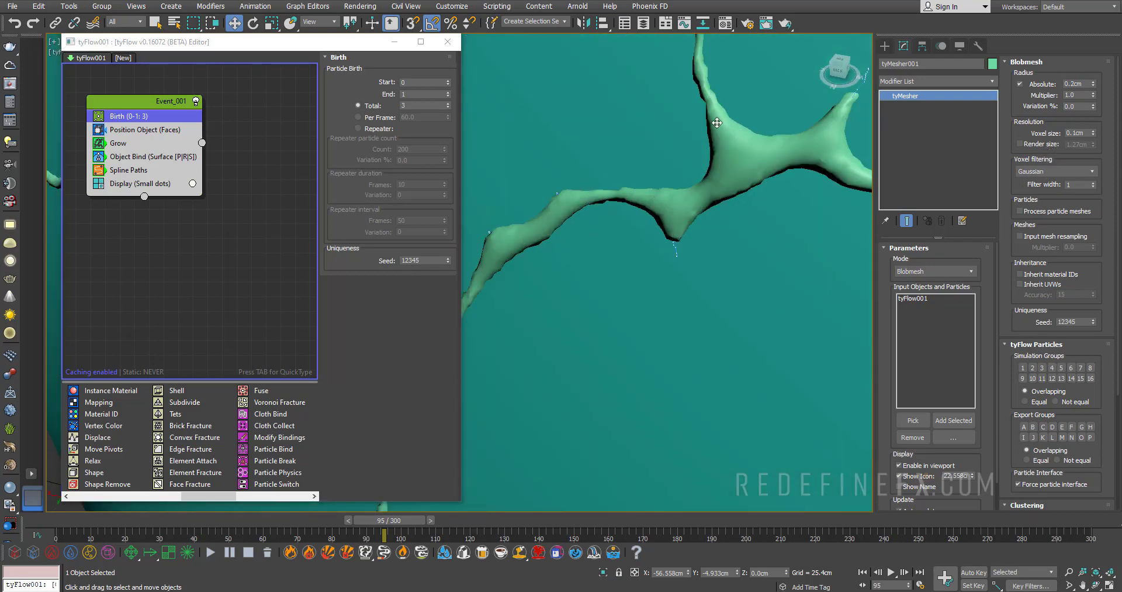
Set the tyMesher's voxel filtering to Mean and check the smoothed branches over the sphere
{"action": "left_click", "coordinate": [1033, 171]}
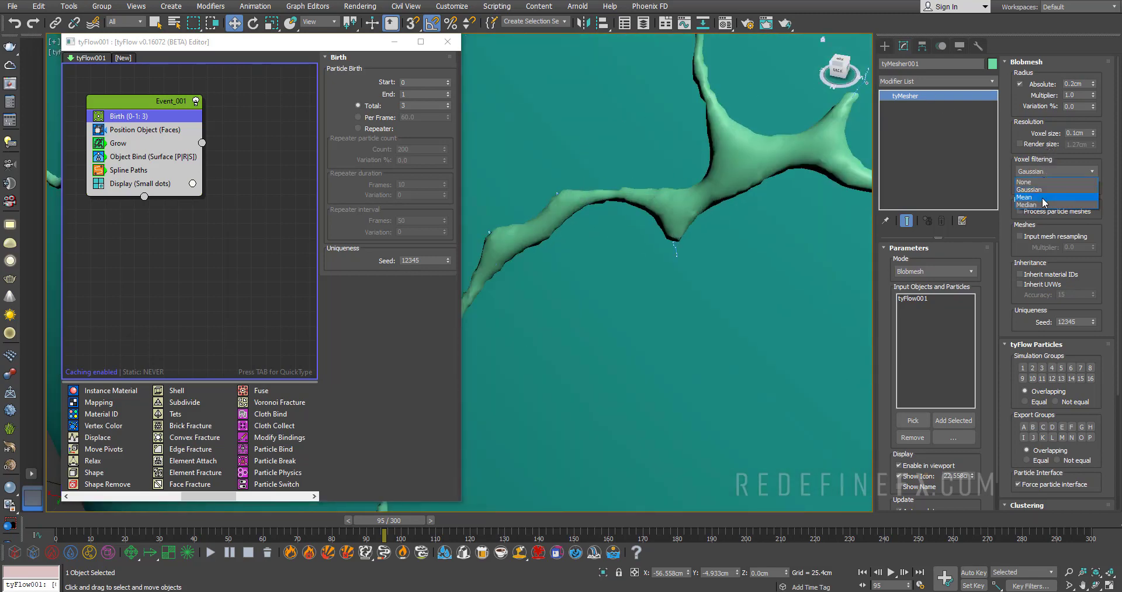
{"action": "left_click", "coordinate": [1043, 197]}
{"action": "scroll", "coordinate": [697, 152], "scroll_direction": "down", "scroll_amount": 3}
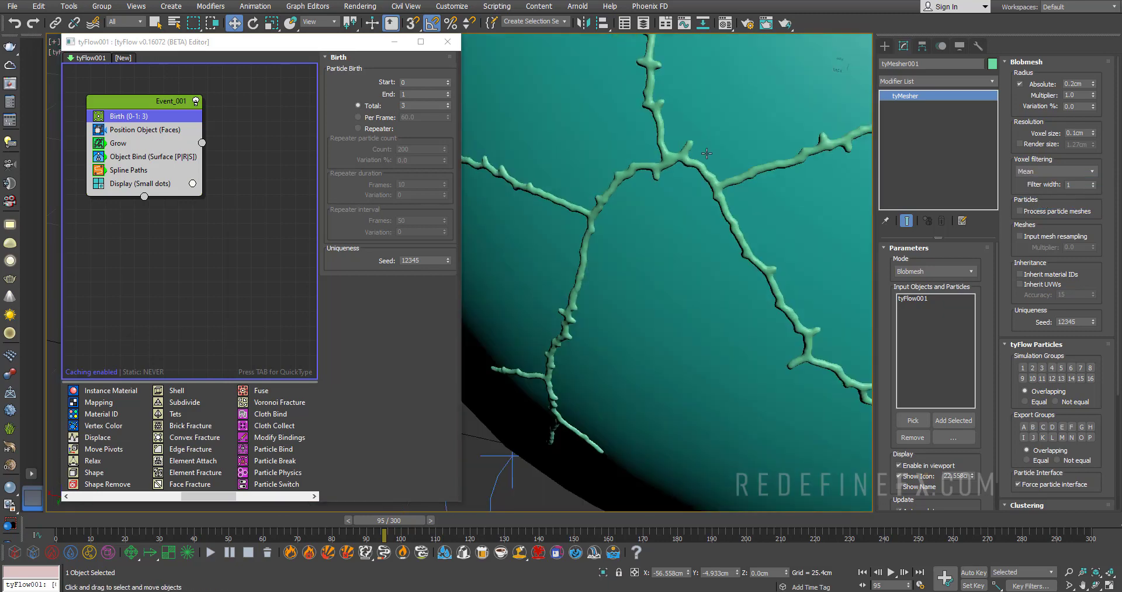
{"action": "scroll", "coordinate": [707, 237], "scroll_direction": "up", "scroll_amount": 10}
{"action": "scroll", "coordinate": [707, 237], "scroll_direction": "down", "scroll_amount": 6}
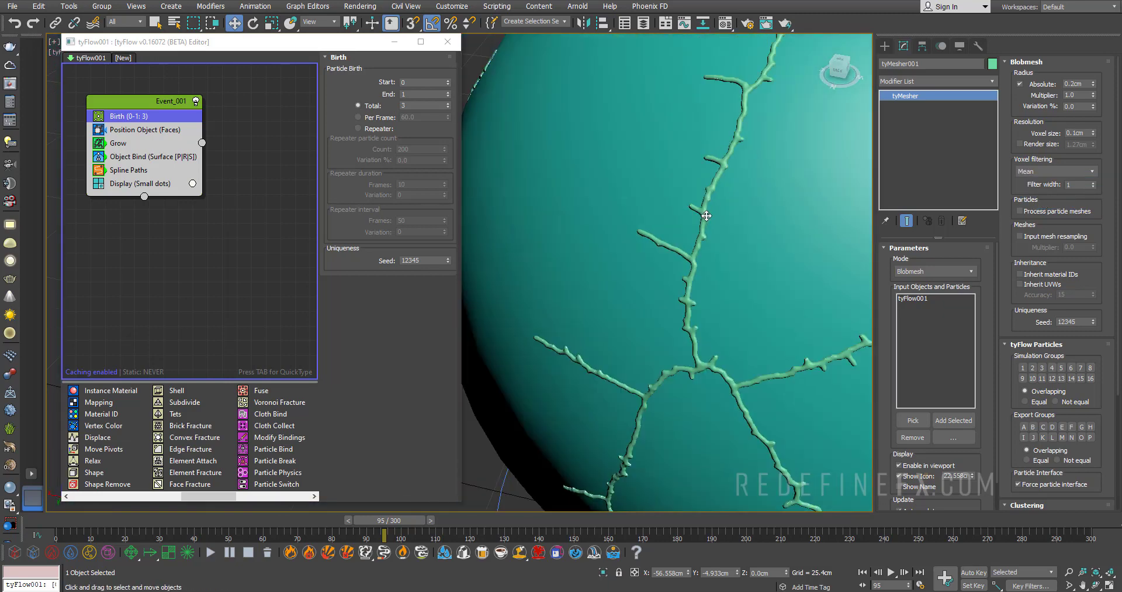
{"action": "middle_click_drag", "start_coordinate": [730, 218], "coordinate": [687, 153]}
{"action": "scroll", "coordinate": [686, 153], "scroll_direction": "down", "scroll_amount": 4}
Minimize the tyFlow editor and open the Material Editor
{"action": "left_click", "coordinate": [395, 42]}
{"action": "middle_click_drag", "start_coordinate": [627, 282], "coordinate": [722, 170], "text": "alt"}
{"action": "left_click", "coordinate": [721, 24]}
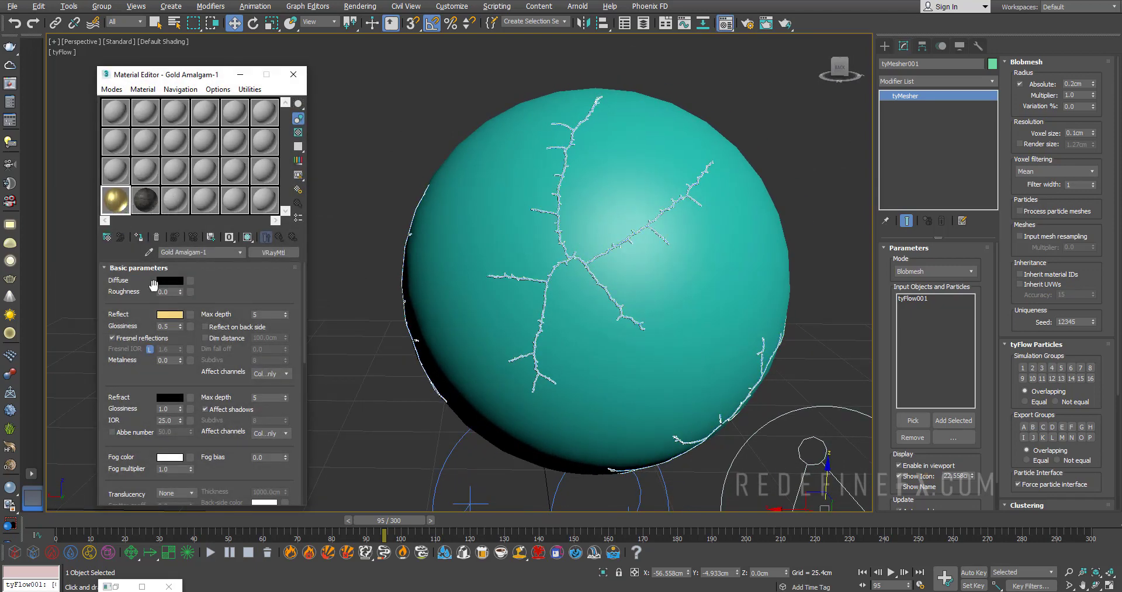
Review the Gold Amalgam-1 material's reflection colour, BRDF settings and maps
{"action": "left_click", "coordinate": [166, 315]}
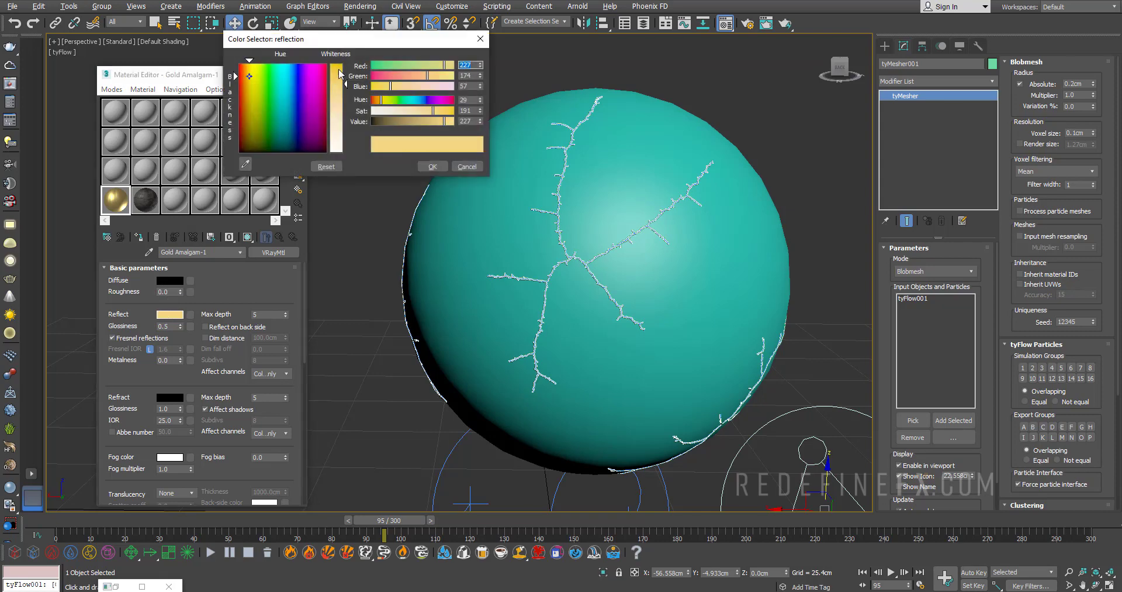
{"action": "left_click", "coordinate": [433, 166]}
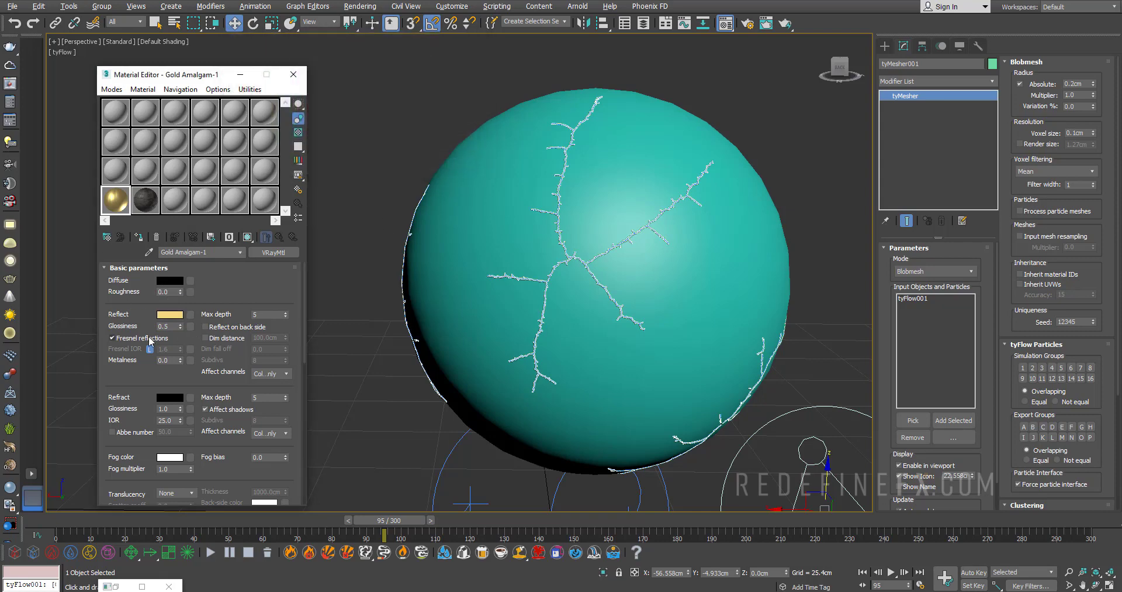
{"action": "scroll", "coordinate": [163, 304], "scroll_direction": "down", "scroll_amount": 1}
{"action": "left_click_drag", "start_coordinate": [153, 349], "coordinate": [135, 151]}
{"action": "scroll", "coordinate": [720, 322], "scroll_direction": "down", "scroll_amount": 5}
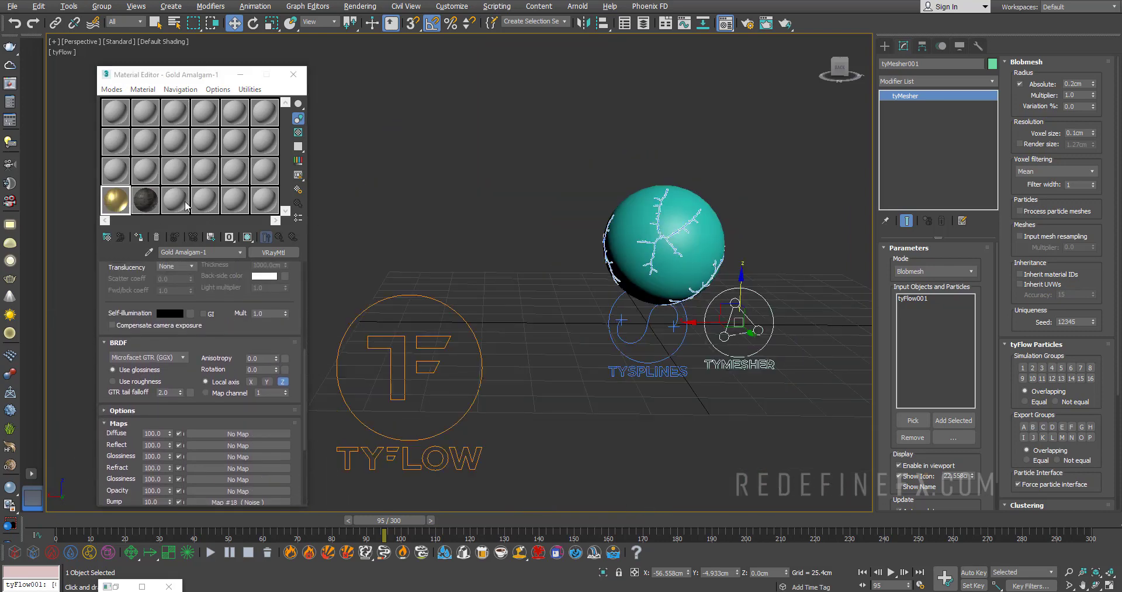
Assign the Gold Amalgam-1 material to the tyMesher object
{"action": "left_click_drag", "start_coordinate": [126, 195], "coordinate": [751, 363]}
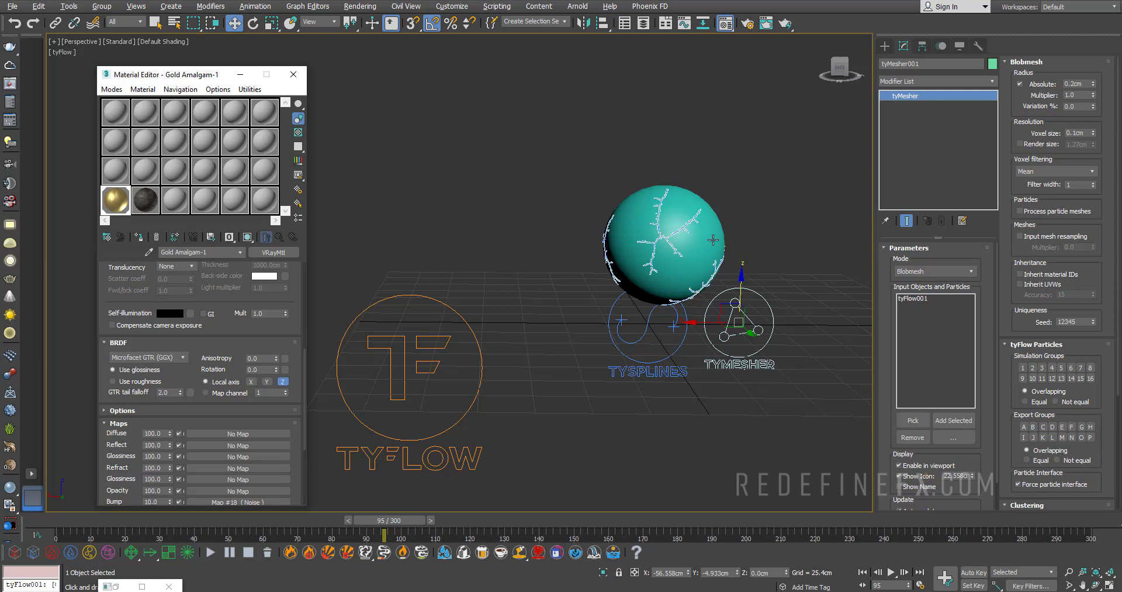
{"action": "scroll", "coordinate": [703, 228], "scroll_direction": "up", "scroll_amount": 12}
{"action": "scroll", "coordinate": [548, 246], "scroll_direction": "down", "scroll_amount": 10}
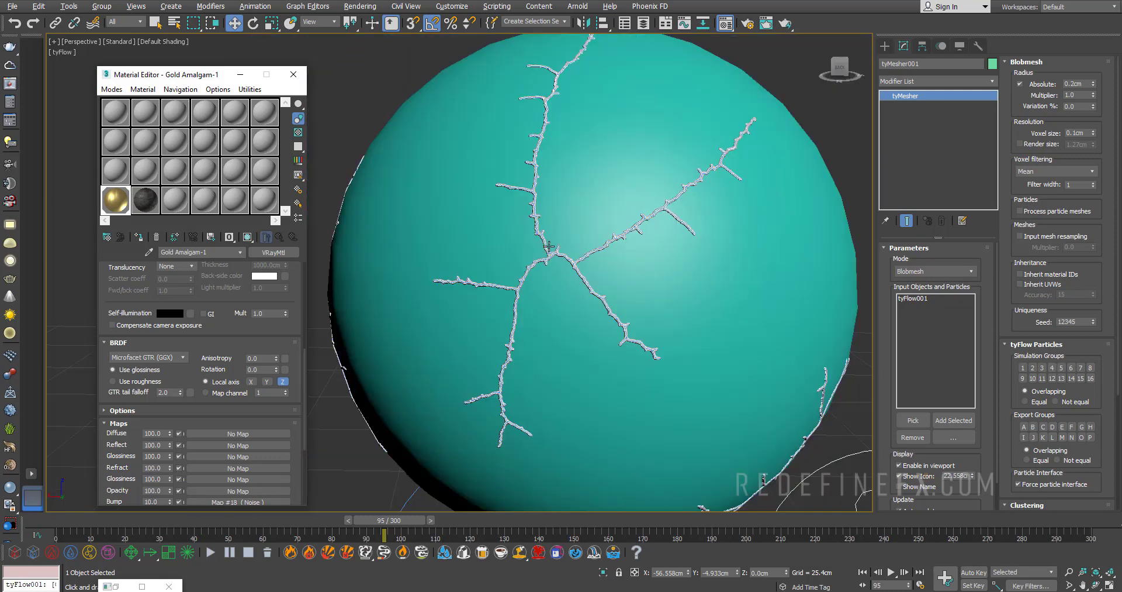
Preview the dark stone material 20 - Default and assign it to the sphere
{"action": "left_click", "coordinate": [148, 199]}
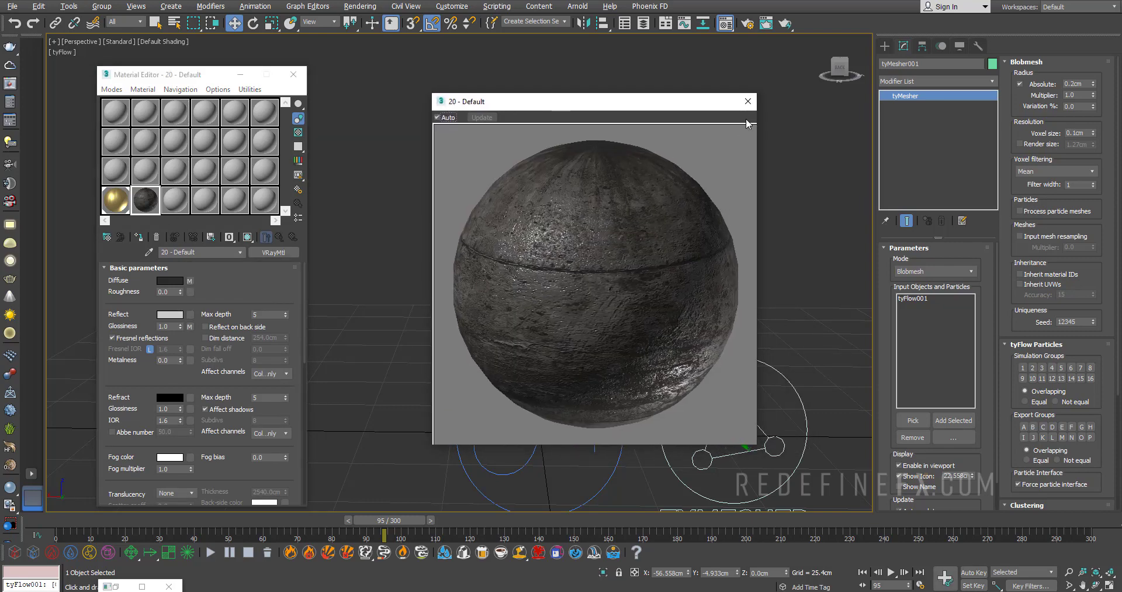
{"action": "left_click", "coordinate": [748, 101]}
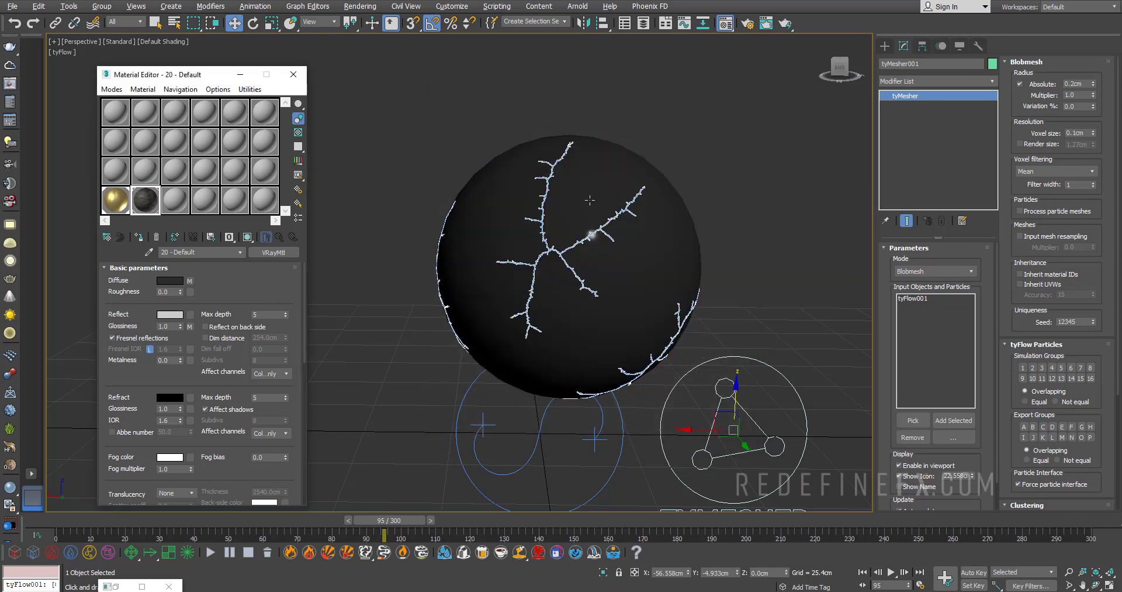
Create a V-Ray plane light above the sphere, about 301 cm long and 143 cm wide
{"action": "scroll", "coordinate": [590, 200], "scroll_direction": "down", "scroll_amount": 8}
{"action": "left_click", "coordinate": [886, 45]}
{"action": "left_click", "coordinate": [911, 62]}
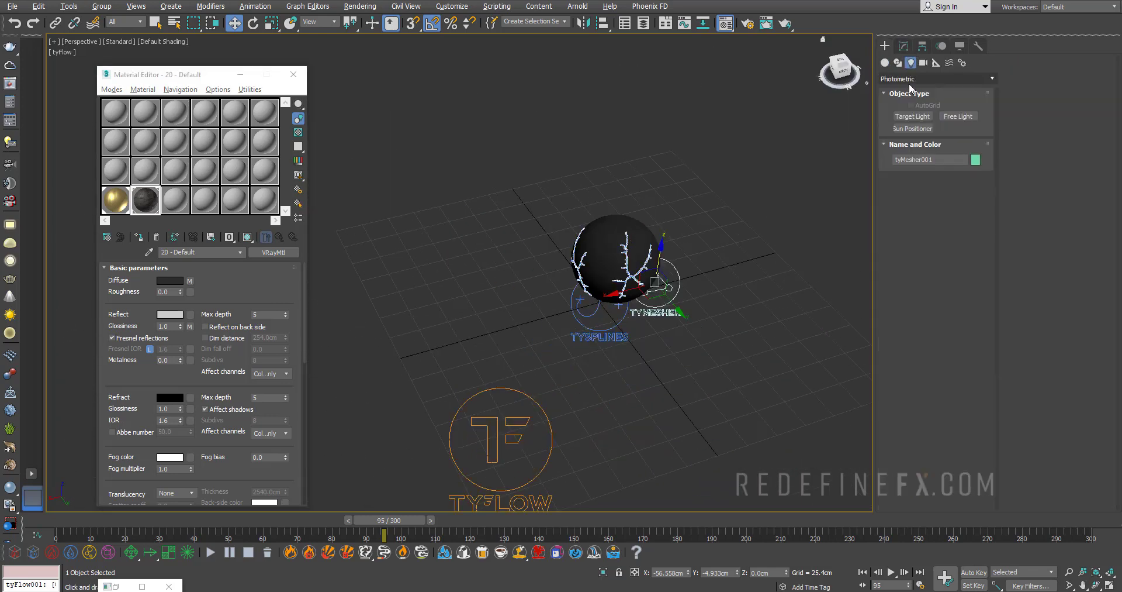
{"action": "left_click", "coordinate": [912, 79]}
{"action": "left_click", "coordinate": [898, 115]}
{"action": "left_click", "coordinate": [916, 119]}
{"action": "left_click_drag", "start_coordinate": [699, 295], "coordinate": [611, 386]}
Set the plane light's multiplier to 3.0 and make the light invisible
{"action": "double_click", "coordinate": [928, 324]}
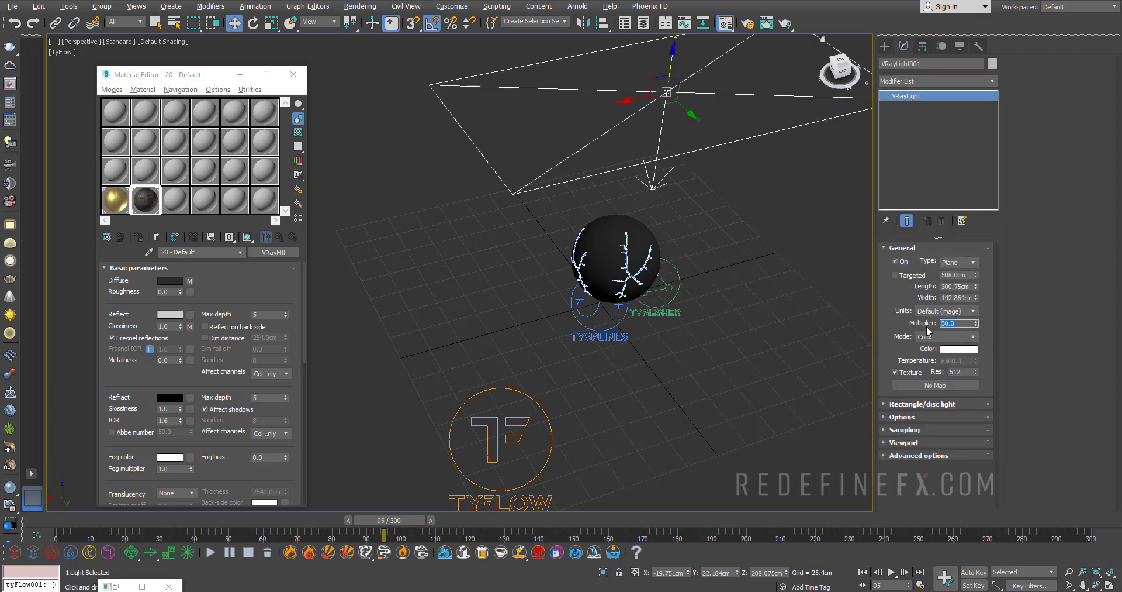
{"action": "left_click", "coordinate": [915, 417]}
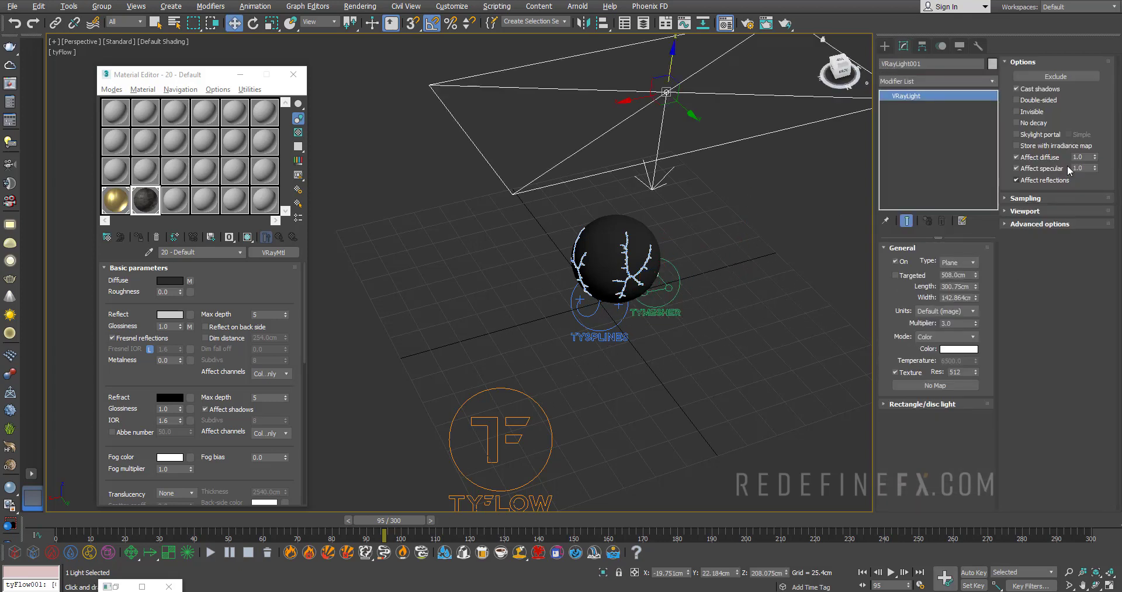
{"action": "left_click", "coordinate": [1034, 113]}
Lower the plane light to a height of about 149 cm and clone it along Y to about 217 cm
{"action": "middle_click_drag", "start_coordinate": [555, 310], "coordinate": [551, 240], "text": "alt"}
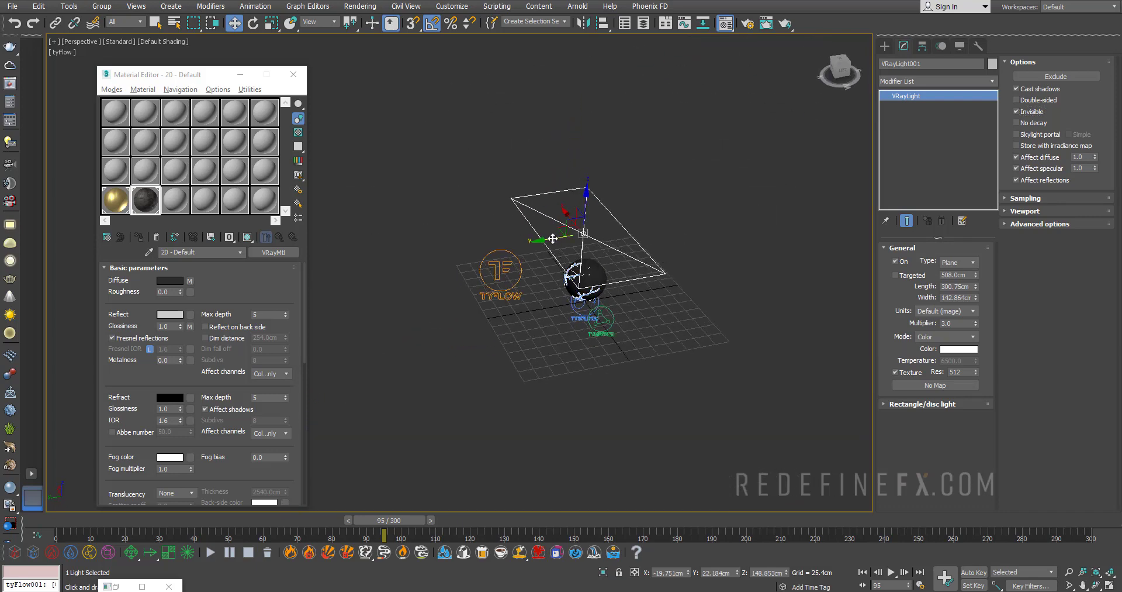
{"action": "left_click_drag", "start_coordinate": [552, 240], "coordinate": [440, 258], "text": "shift"}
{"action": "left_click", "coordinate": [563, 343]}
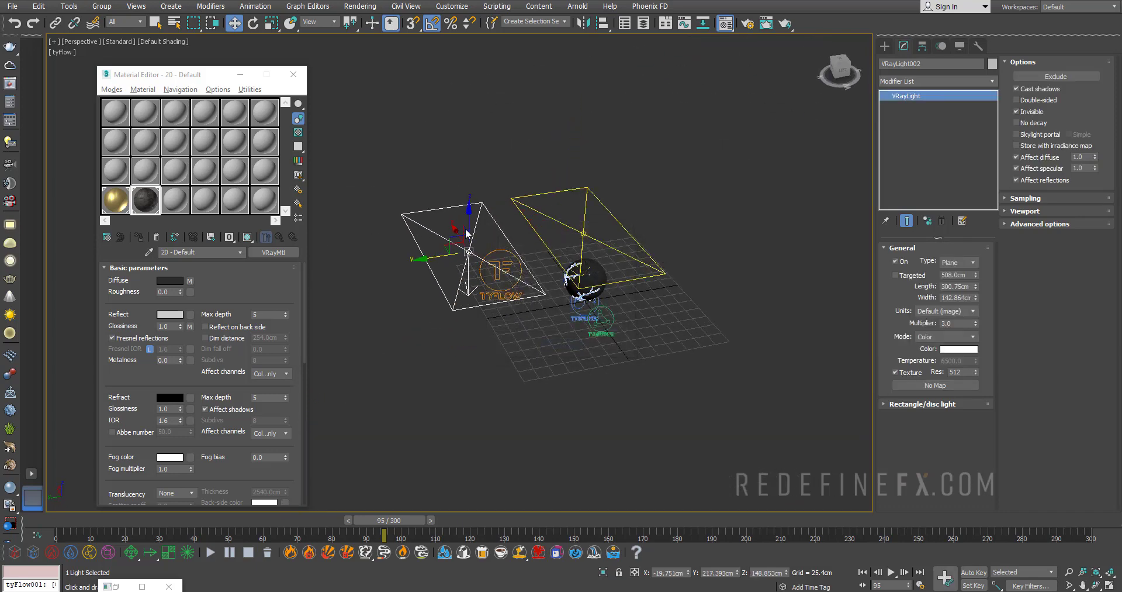
Create a physical camera from a close perspective view of the sphere
{"action": "scroll", "coordinate": [554, 204], "scroll_direction": "up", "scroll_amount": 10}
{"action": "key", "text": "ctrl+c"}
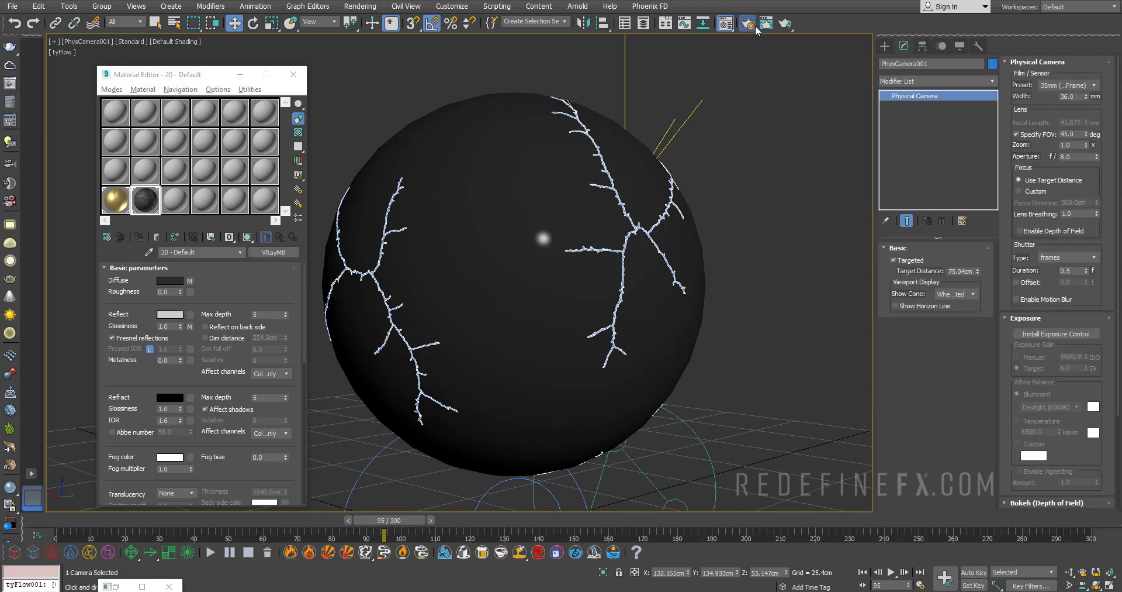
Review the V-Ray image sampler and GI settings in the Render Setup and render a test frame
{"action": "left_click", "coordinate": [754, 27]}
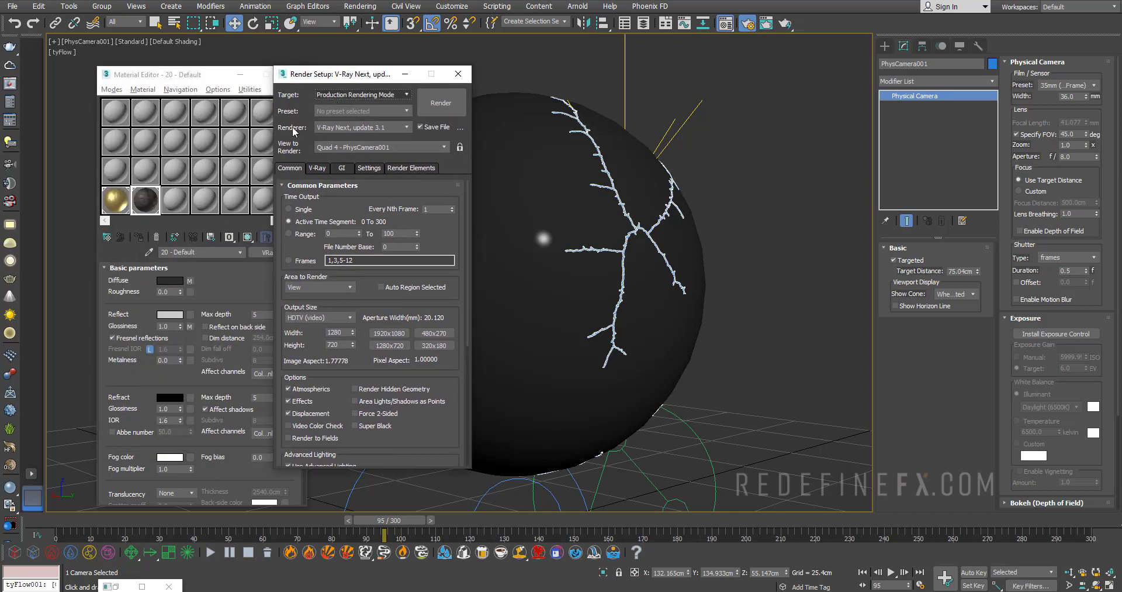
{"action": "left_click", "coordinate": [317, 168]}
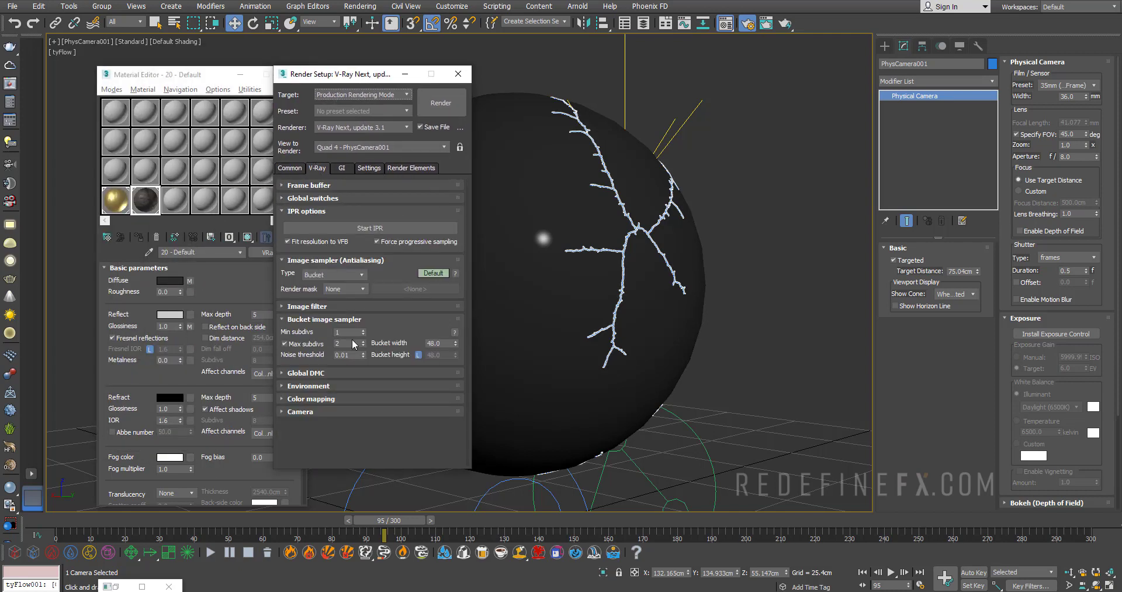
{"action": "left_click", "coordinate": [339, 169]}
{"action": "left_click", "coordinate": [321, 257]}
{"action": "double_click", "coordinate": [339, 283]}
{"action": "left_click", "coordinate": [318, 169]}
{"action": "left_click", "coordinate": [292, 168]}
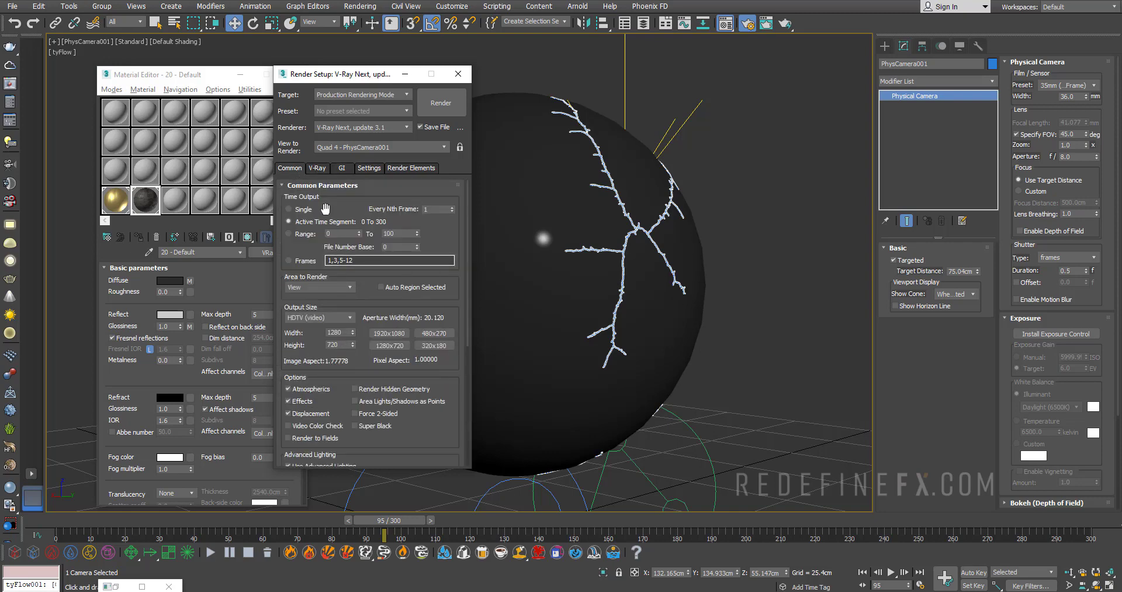
{"action": "left_click_drag", "start_coordinate": [351, 74], "coordinate": [248, 57]}
{"action": "left_click", "coordinate": [335, 88]}
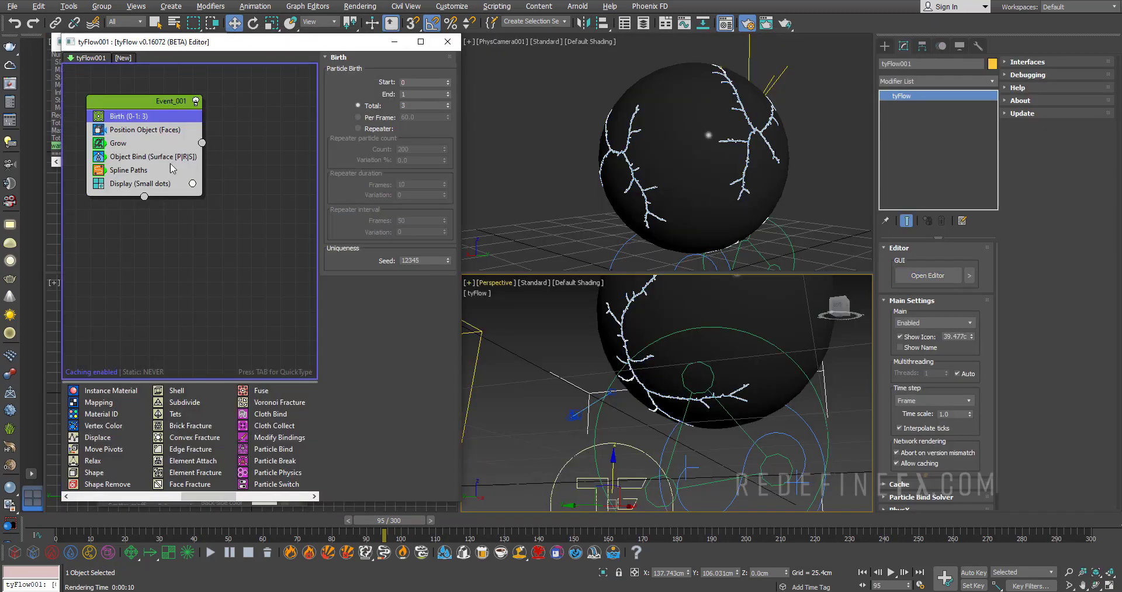
Disable the Spline Paths operator in Event_001 and render frame 95 from the PhysCamera001 view
{"action": "left_click", "coordinate": [97, 170]}
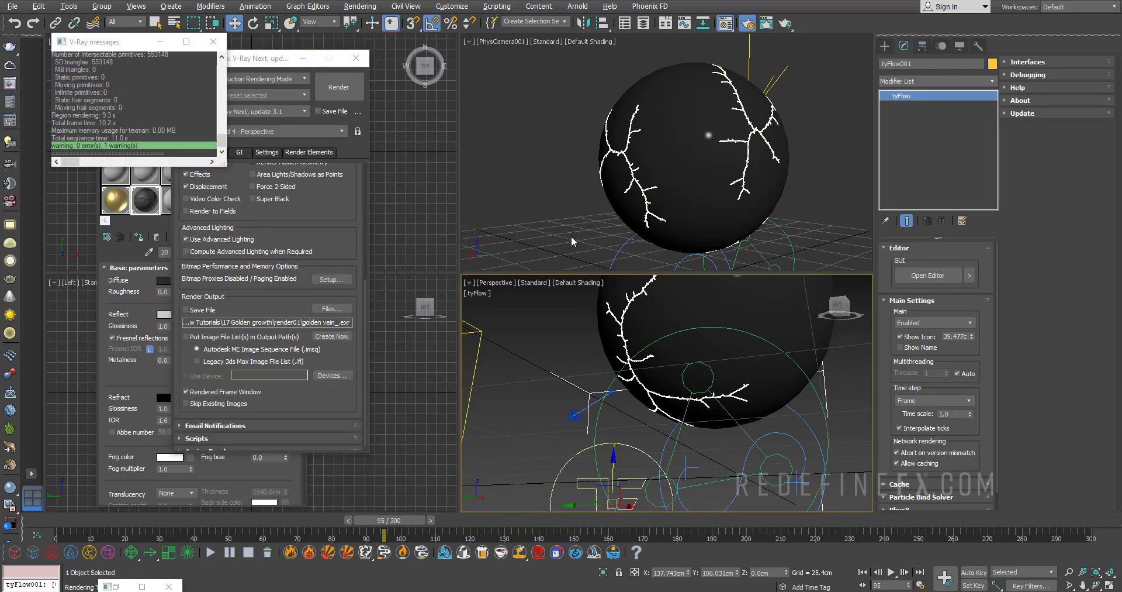
{"action": "left_click", "coordinate": [573, 240]}
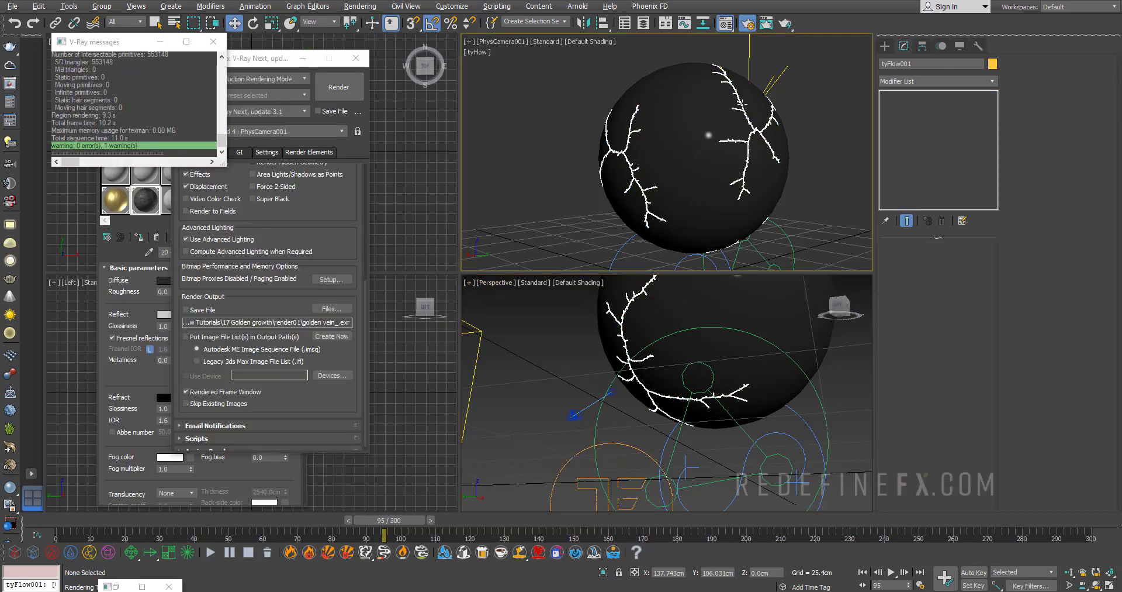
{"action": "left_click", "coordinate": [784, 23]}
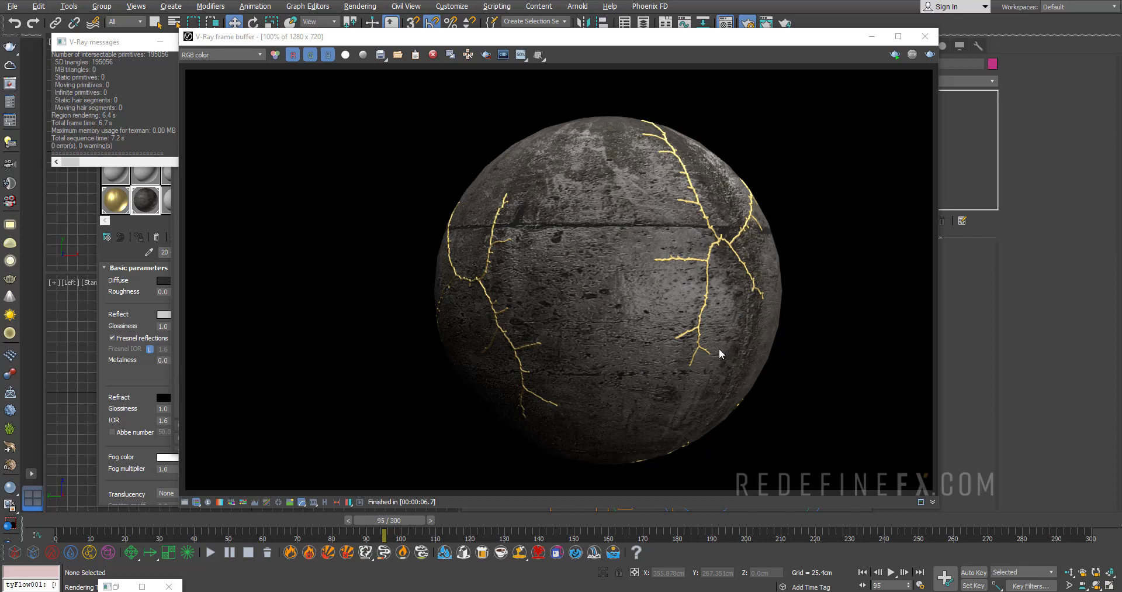
{"action": "left_click", "coordinate": [872, 36]}
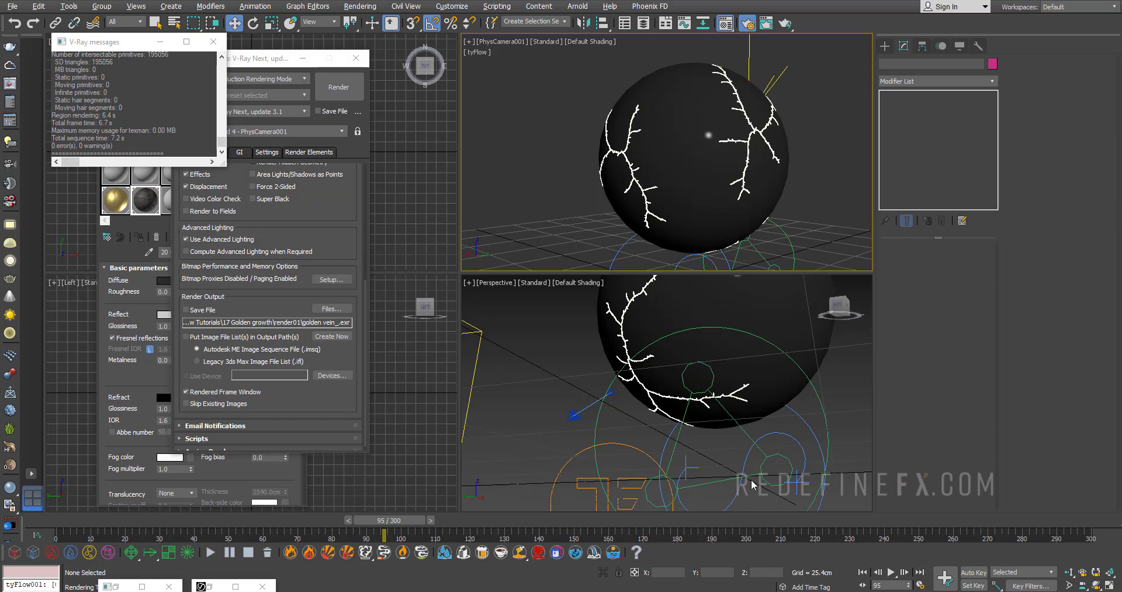
Set the Grow operator's DLA radius to 0.4 cm in the tyFlow editor and render the camera view again
{"action": "left_click", "coordinate": [608, 444]}
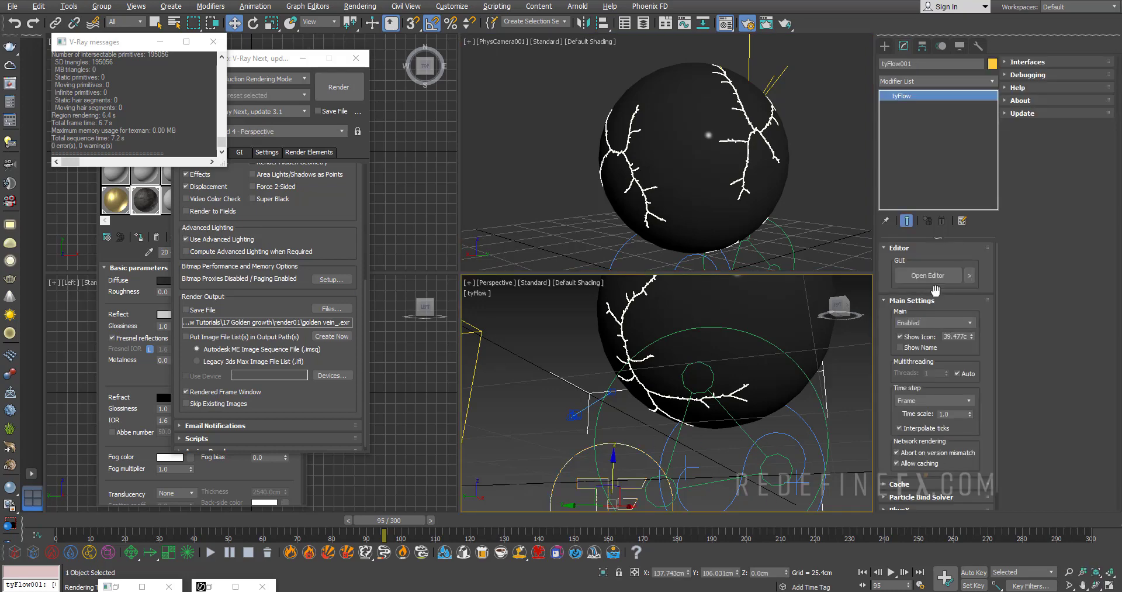
{"action": "left_click", "coordinate": [928, 275]}
{"action": "left_click", "coordinate": [128, 132]}
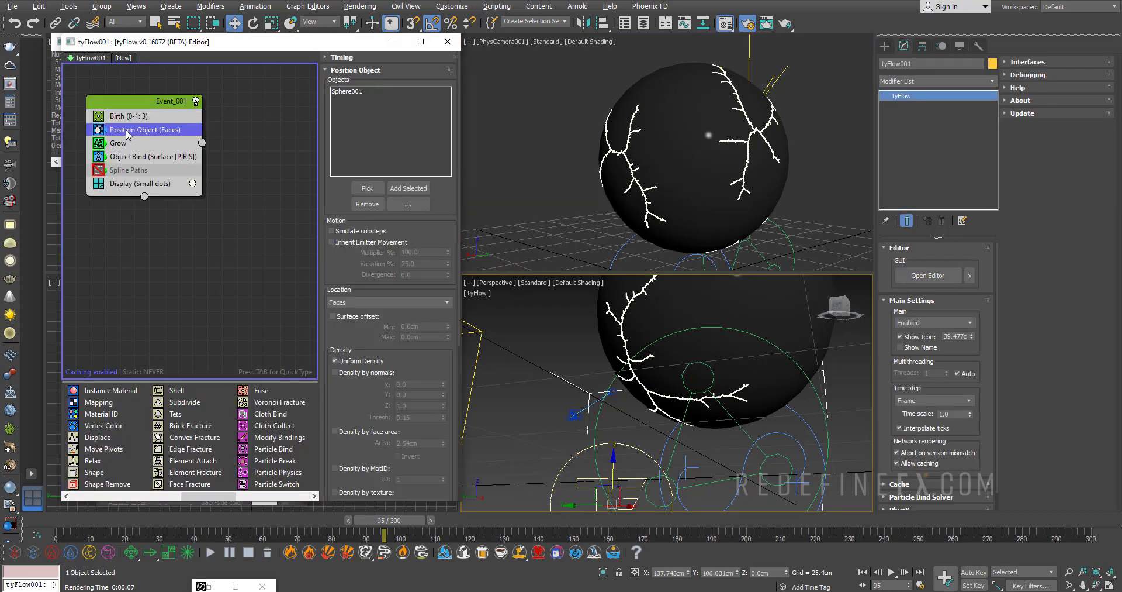
{"action": "left_click_drag", "start_coordinate": [334, 46], "coordinate": [358, 53]}
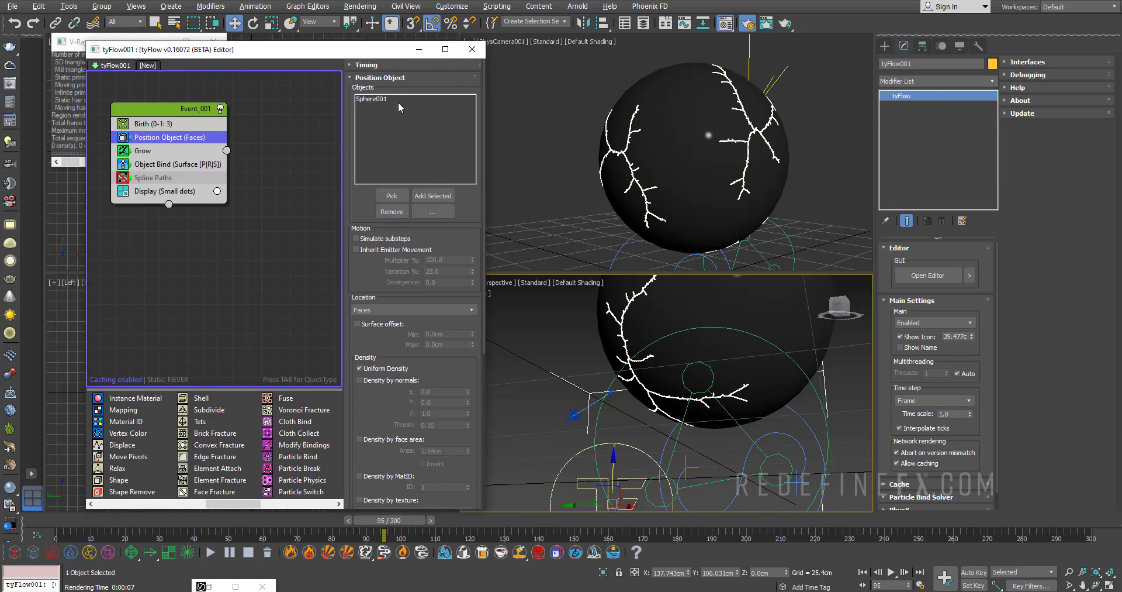
{"action": "left_click", "coordinate": [157, 151]}
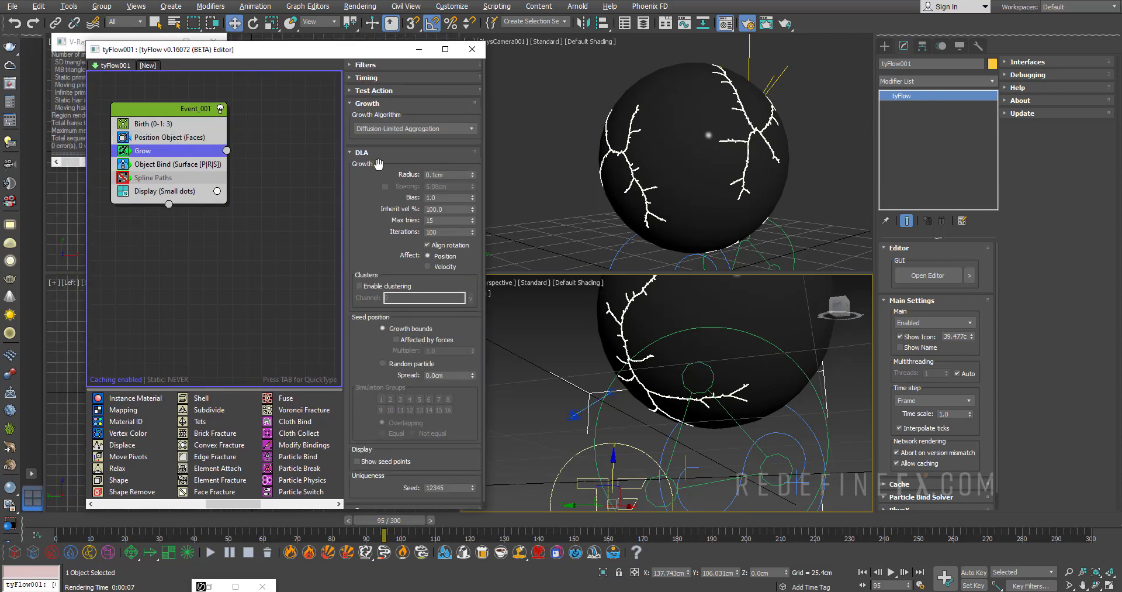
{"action": "left_click", "coordinate": [442, 175]}
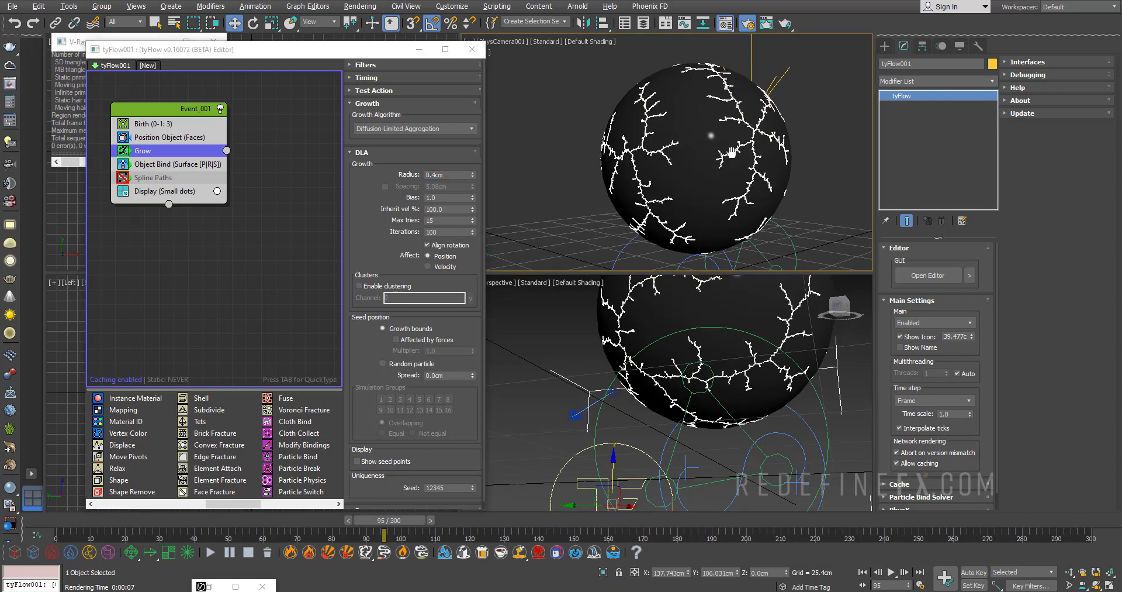
{"action": "left_click", "coordinate": [785, 23]}
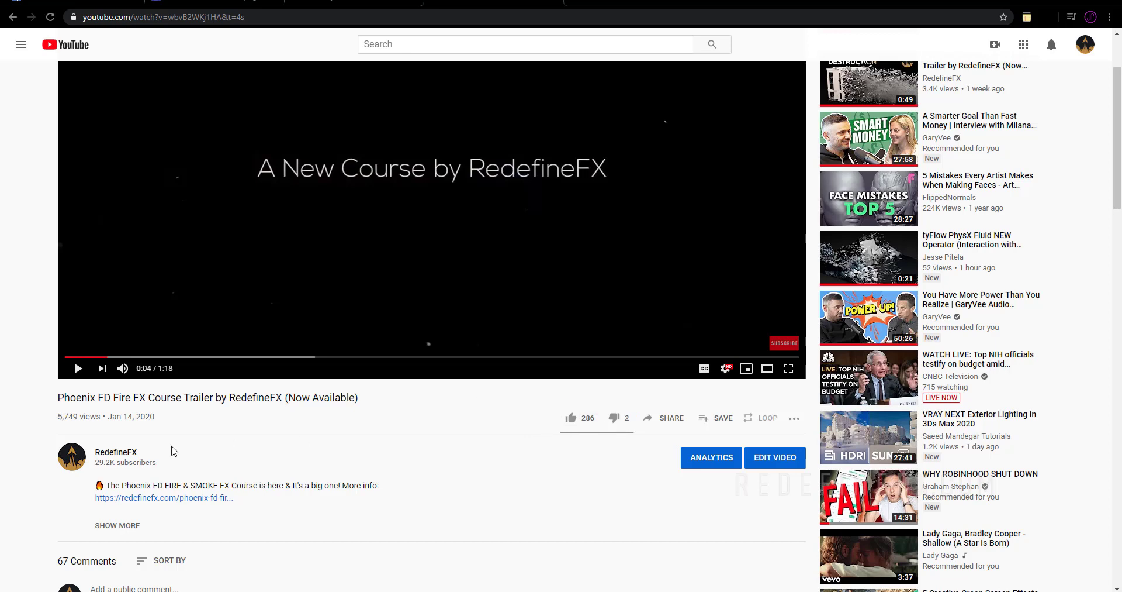
Switch to YouTube and browse the RedefineFX channel's Videos and Home pages, pausing the featured video
{"action": "left_click", "coordinate": [130, 456]}
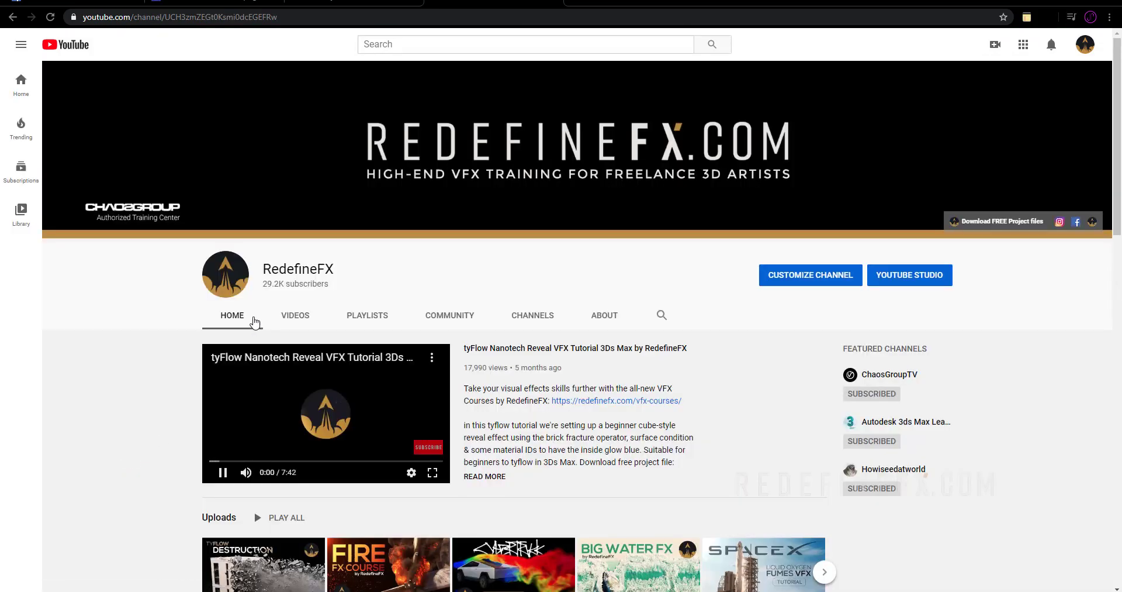
{"action": "left_click", "coordinate": [299, 316]}
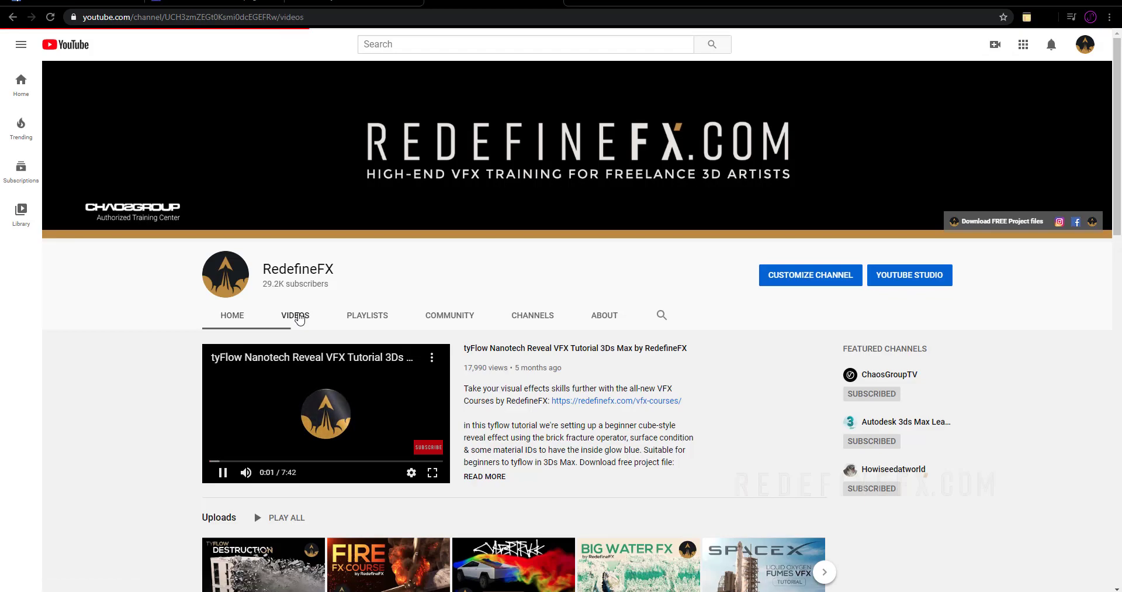
{"action": "scroll", "coordinate": [571, 262], "scroll_direction": "down", "scroll_amount": 4}
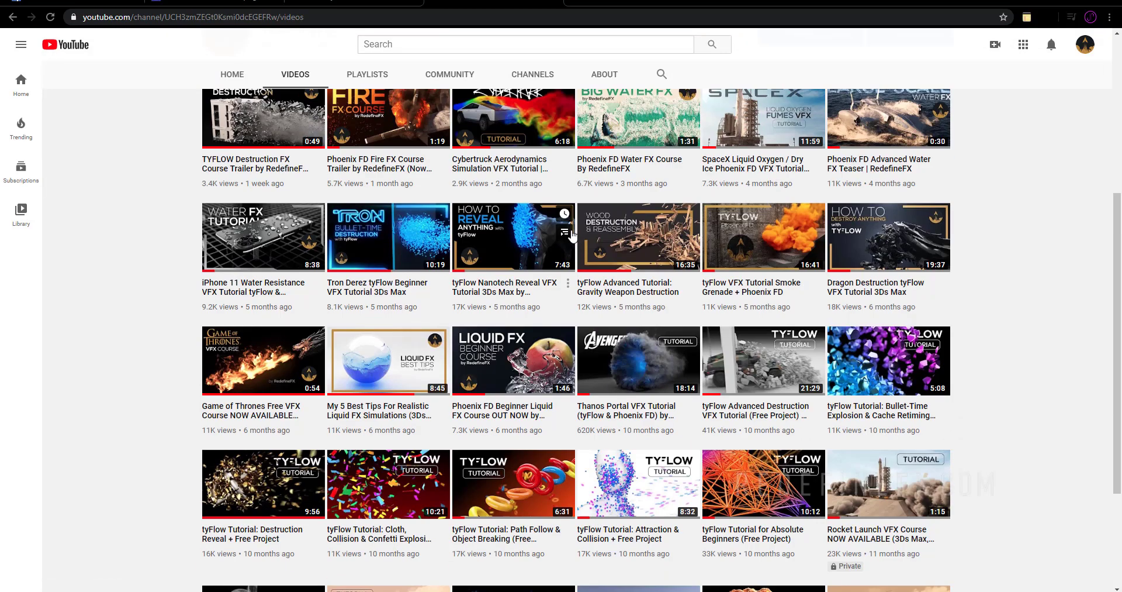
{"action": "scroll", "coordinate": [409, 292], "scroll_direction": "up", "scroll_amount": 4}
{"action": "left_click", "coordinate": [234, 316]}
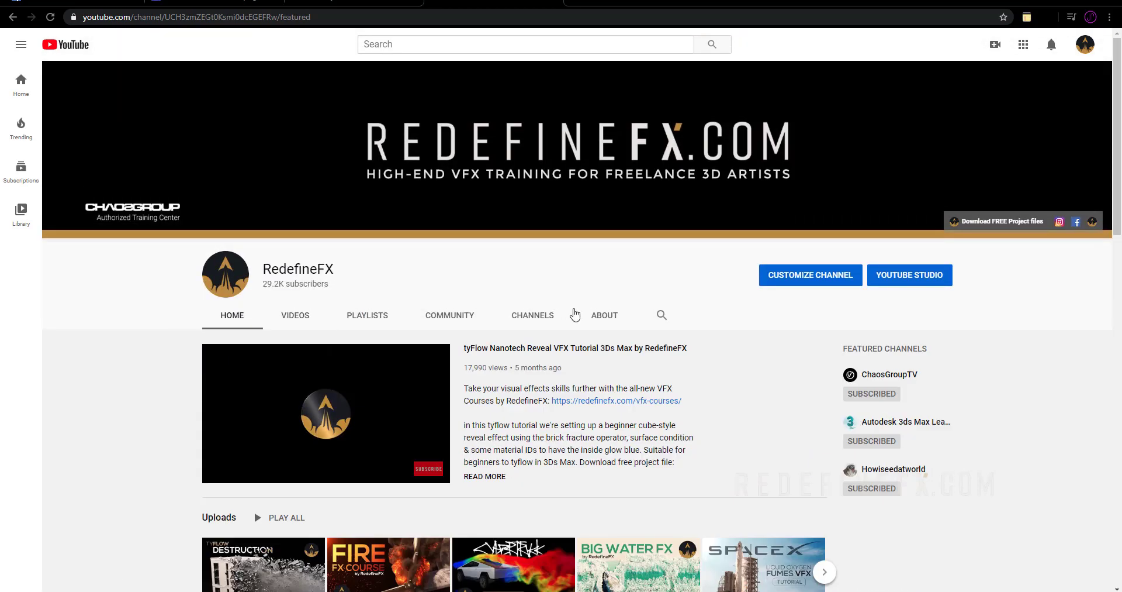
{"action": "scroll", "coordinate": [321, 355], "scroll_direction": "down", "scroll_amount": 2}
{"action": "left_click", "coordinate": [320, 350]}
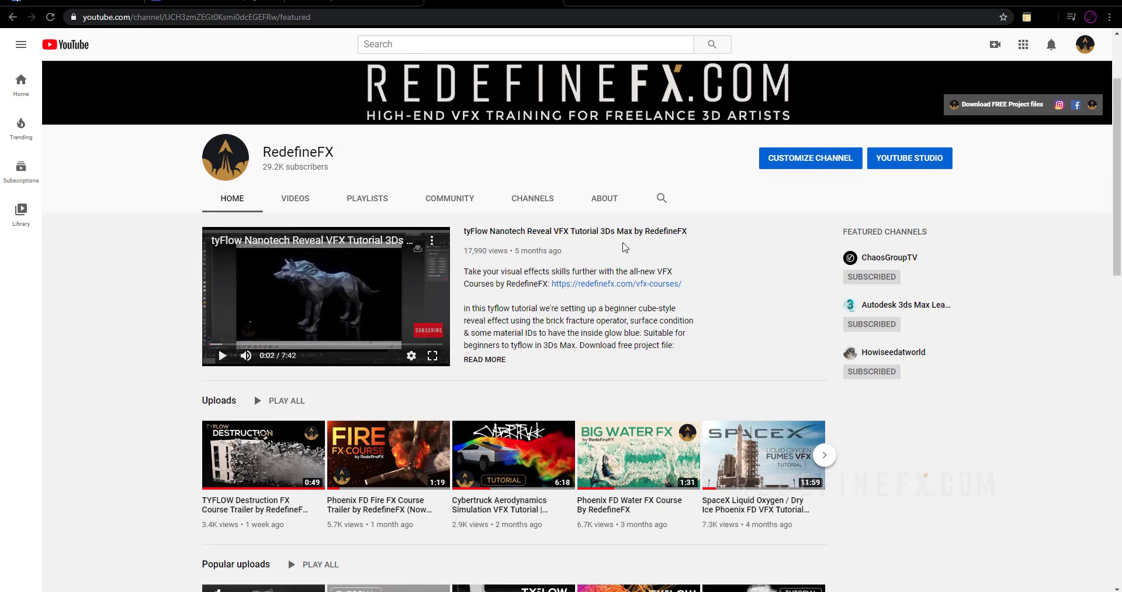
{"action": "scroll", "coordinate": [690, 278], "scroll_direction": "down", "scroll_amount": 2}
{"action": "scroll", "coordinate": [674, 341], "scroll_direction": "up", "scroll_amount": 3}
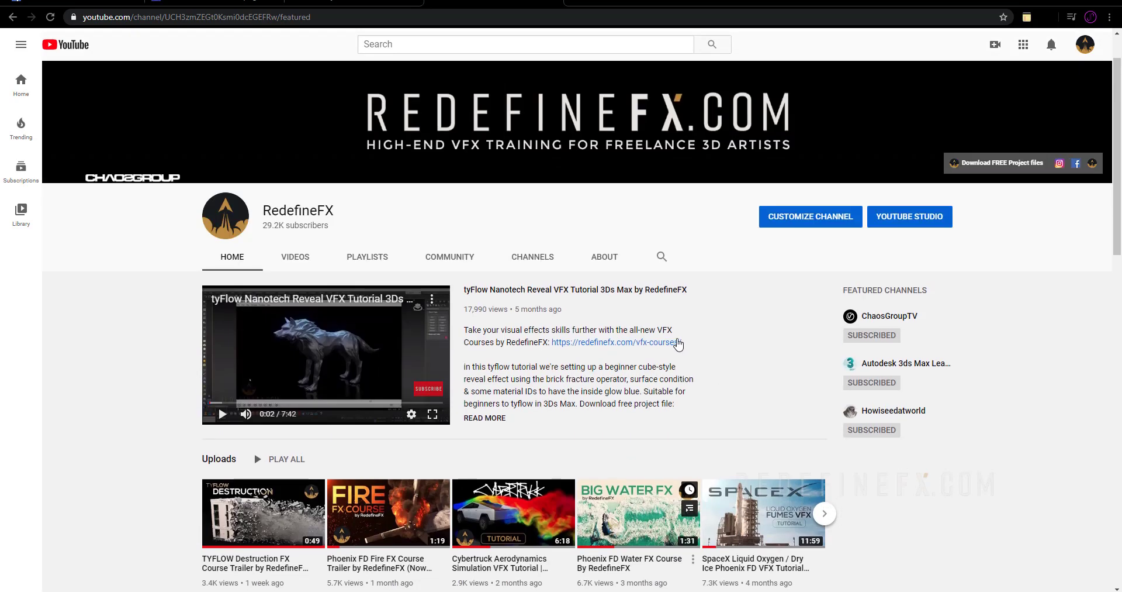